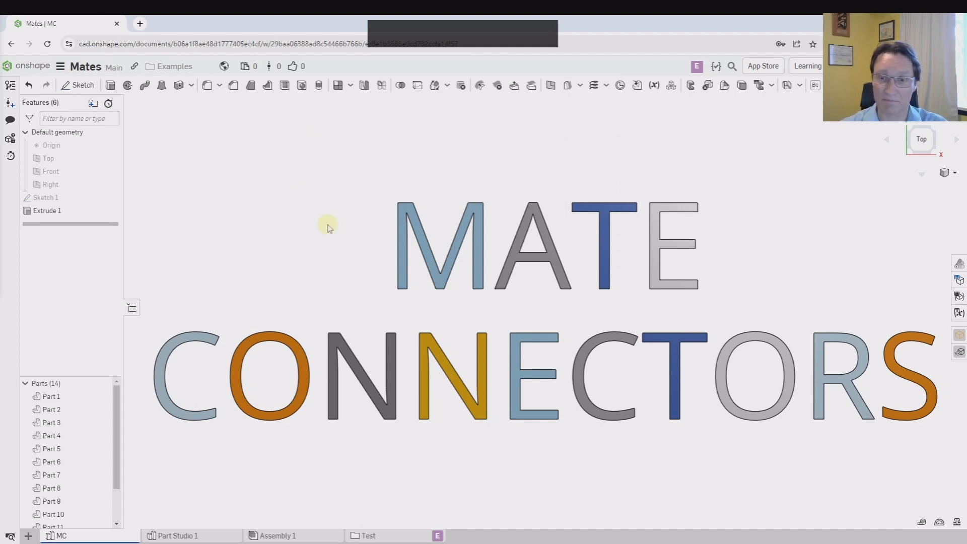
# Open Part Studio 1 and delete the active Mate connector 3 from its feature list.
pyautogui.click(202, 532)
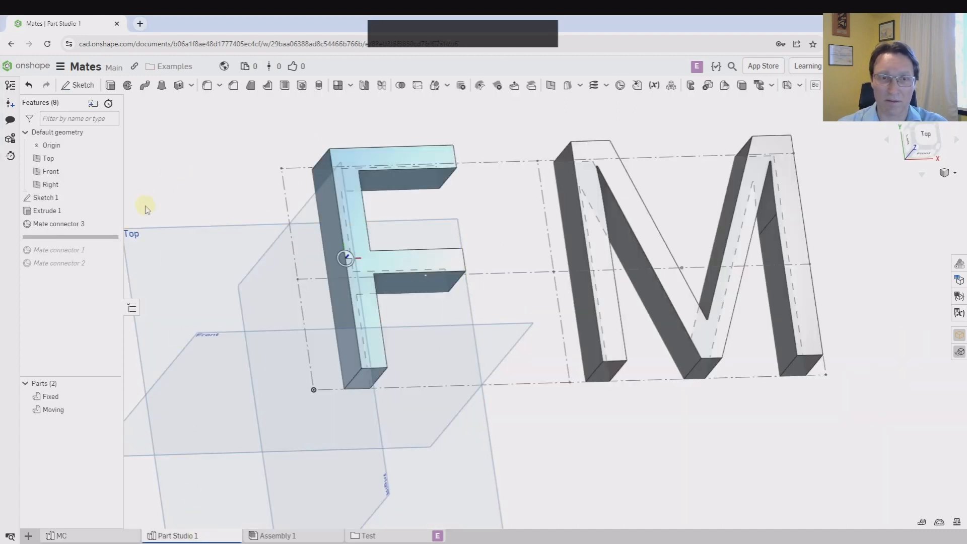
pyautogui.click(80, 223)
pyautogui.press('Delete')
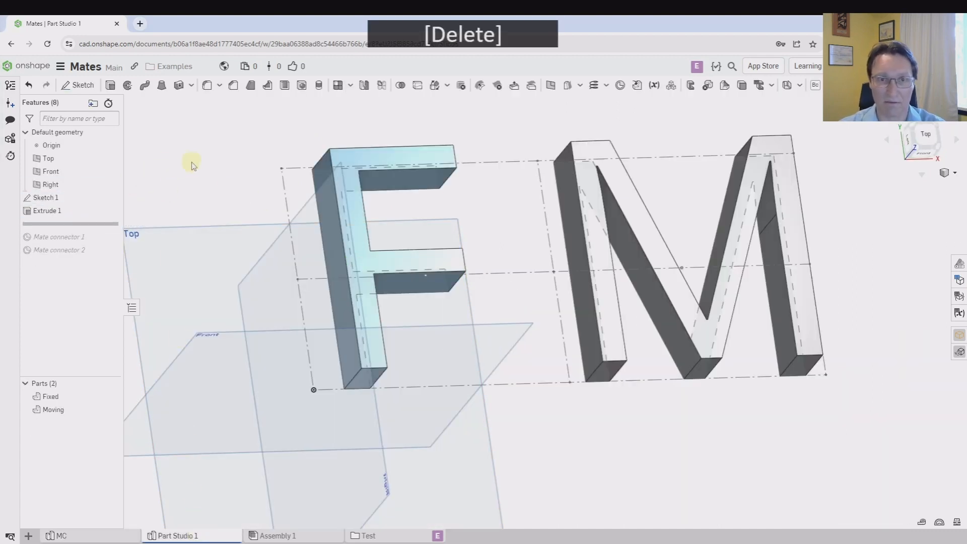
pyautogui.scroll(2, 201, 168)
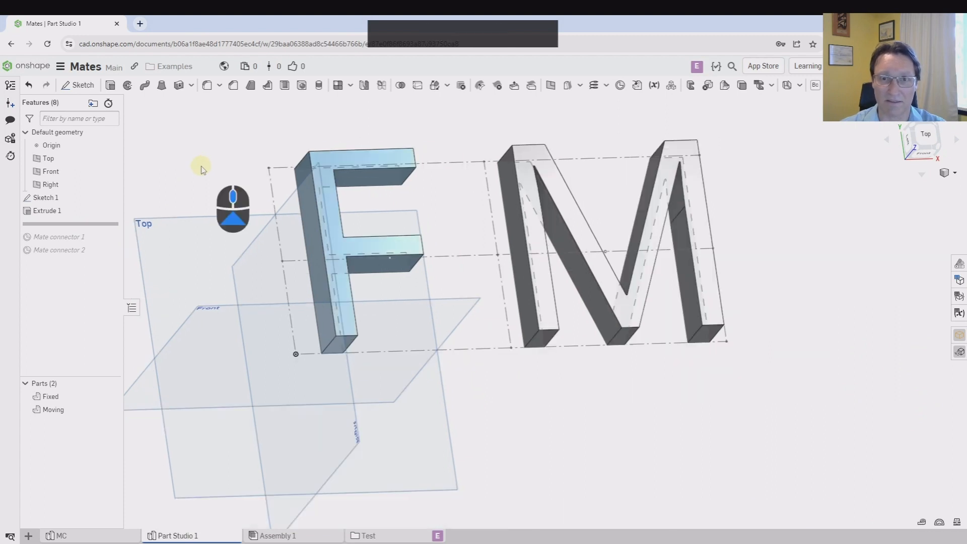
pyautogui.scroll(-1, 202, 169)
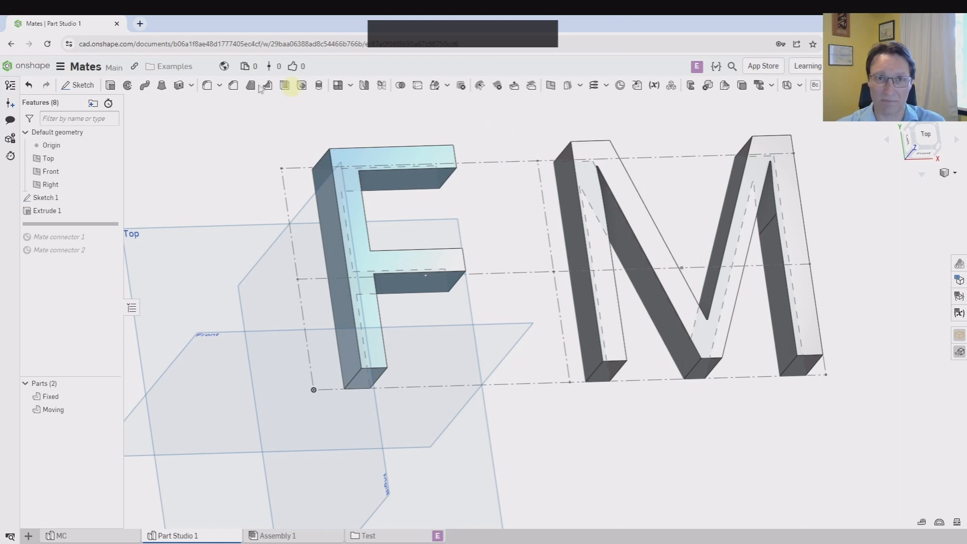
# Start a new sketch, examine the implied mate connector points on the F's faces and edges as sketch plane candidates, and cancel it.
pyautogui.click(79, 85)
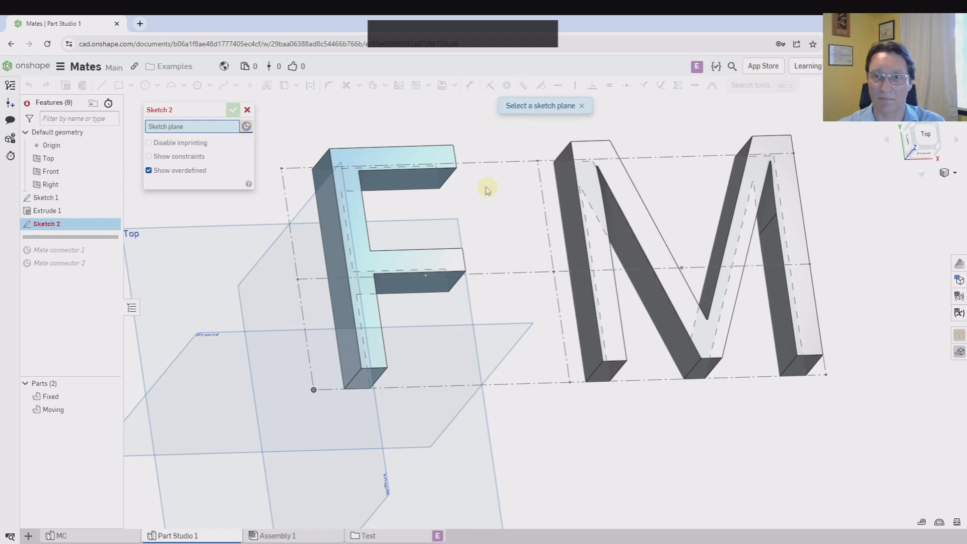
pyautogui.scroll(3, 483, 191)
pyautogui.scroll(-1, 385, 121)
pyautogui.scroll(1, 366, 124)
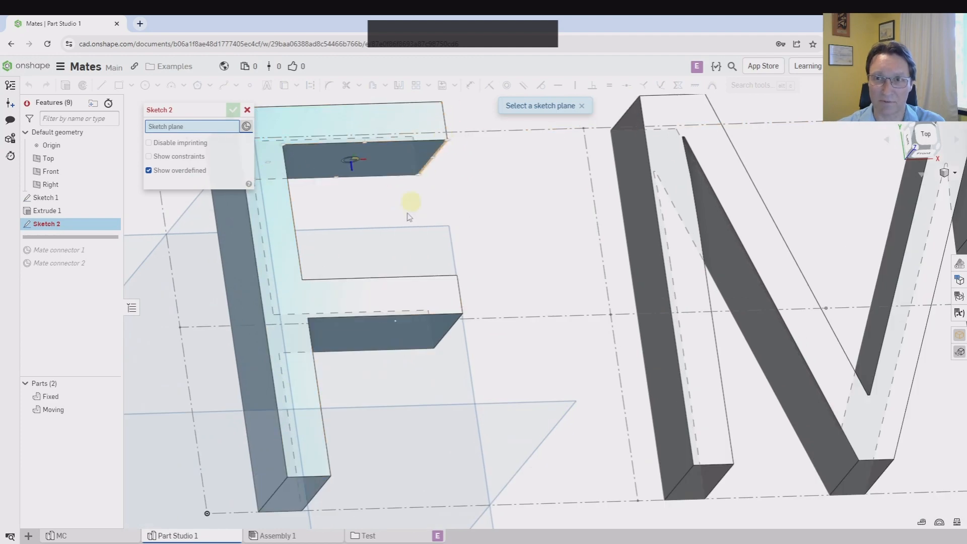
pyautogui.scroll(-3, 455, 297)
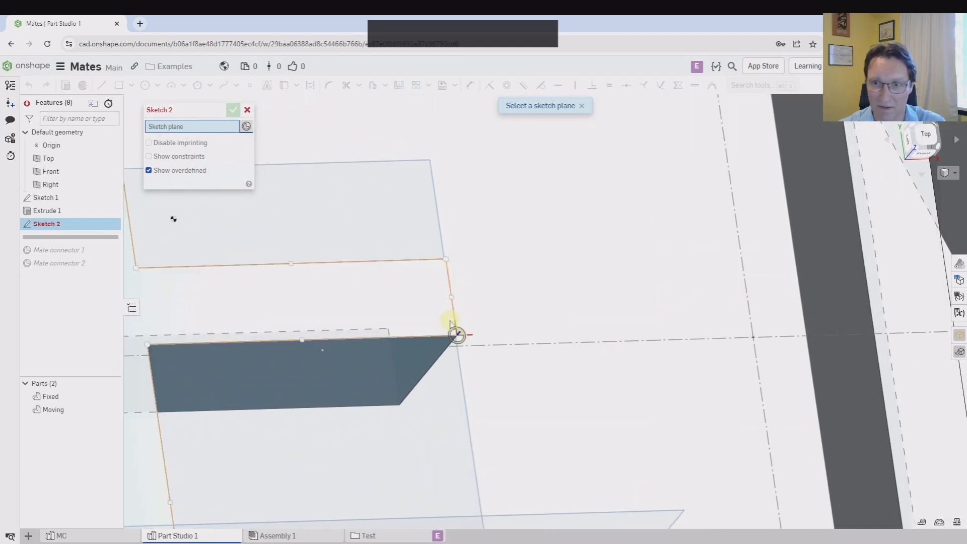
pyautogui.scroll(3, 313, 291)
pyautogui.moveTo(313, 290); pyautogui.dragTo(459, 191, button='middle')
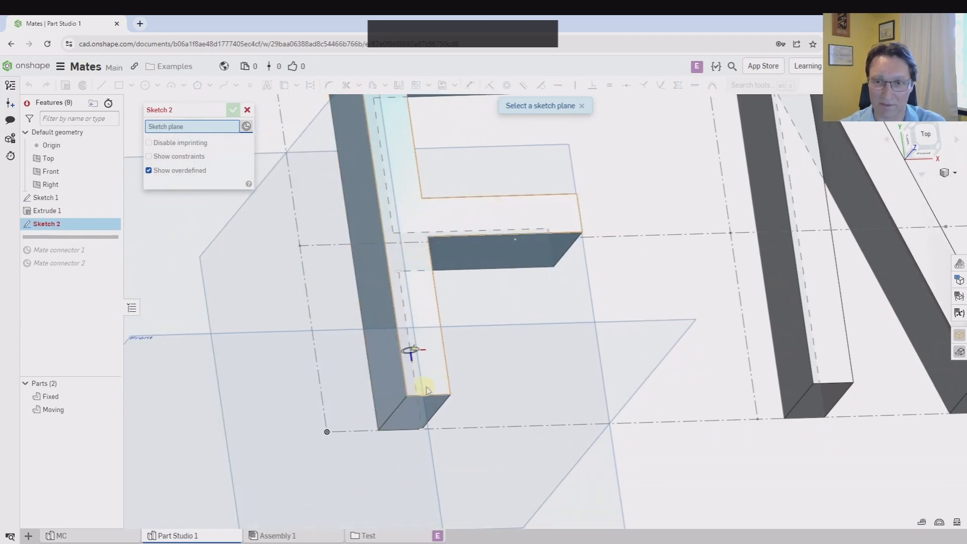
pyautogui.scroll(2, 598, 276)
pyautogui.scroll(-1, 643, 228)
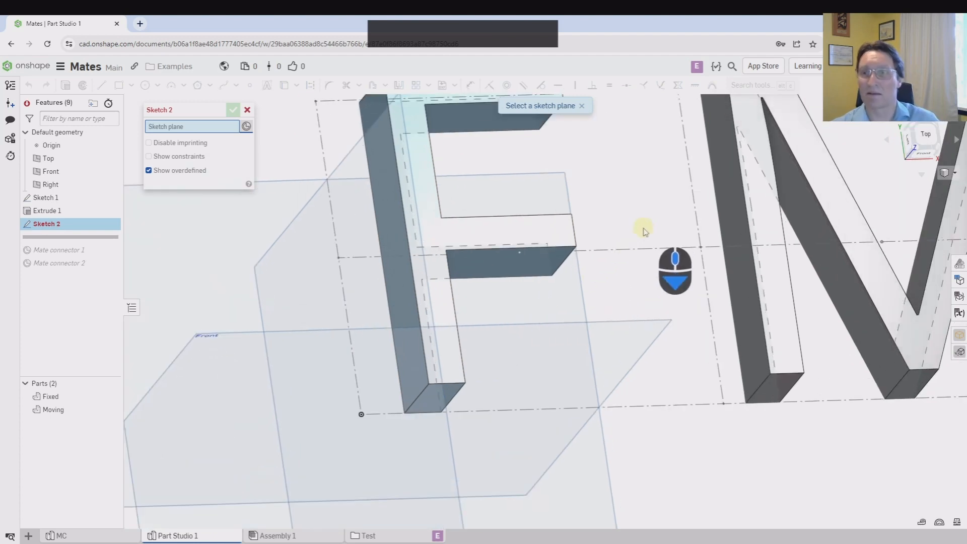
pyautogui.scroll(-1, 650, 232)
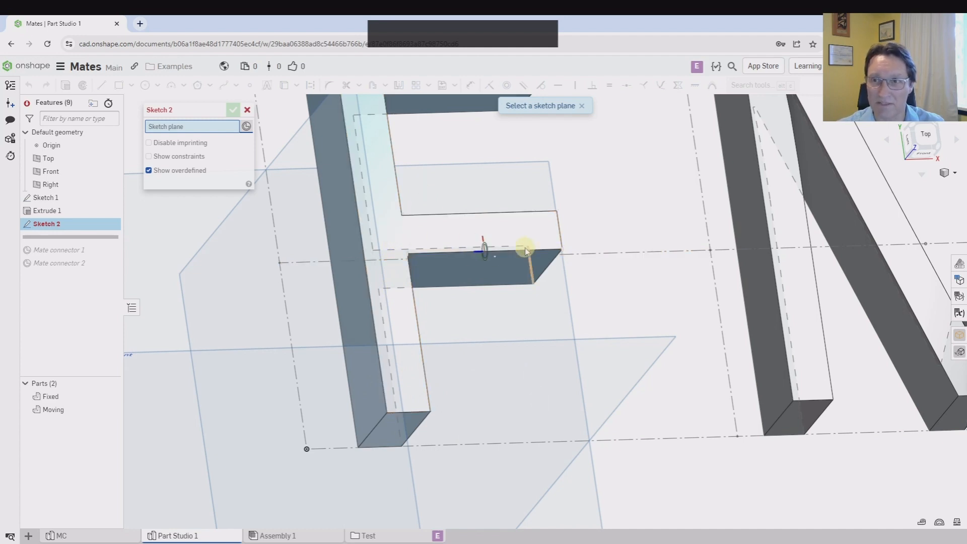
pyautogui.scroll(-5, 460, 274)
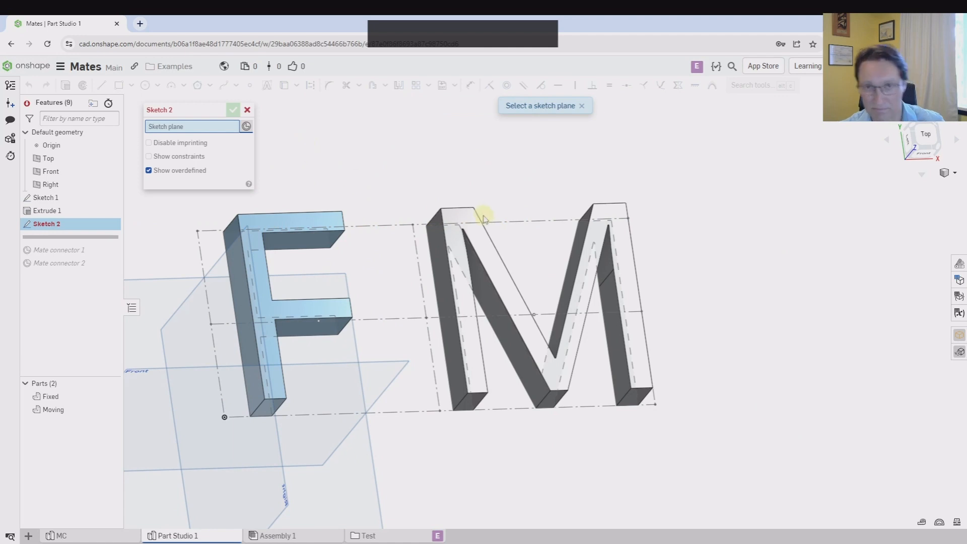
pyautogui.click(247, 110)
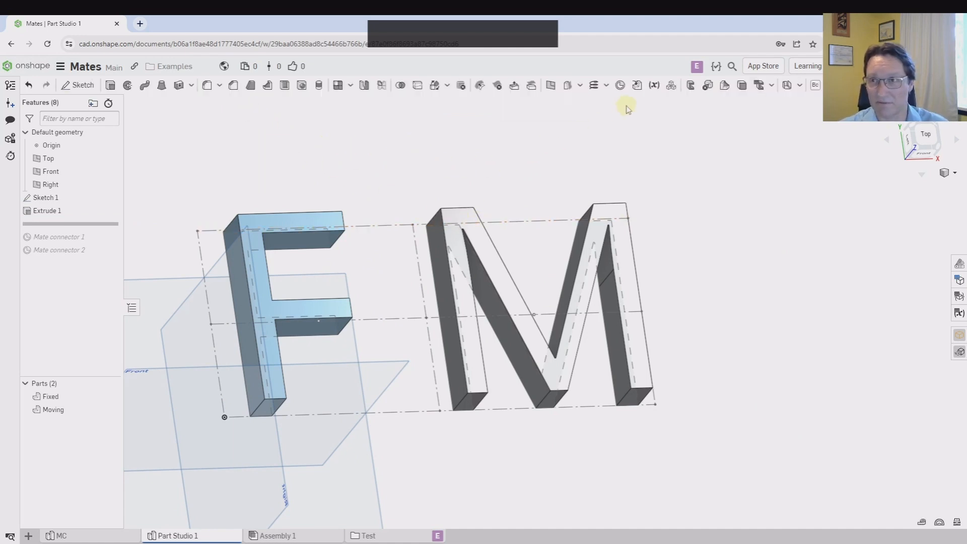
# Create a mate connector at the upper-left corner of the F's front face, with Fixed as the owner part.
pyautogui.click(619, 86)
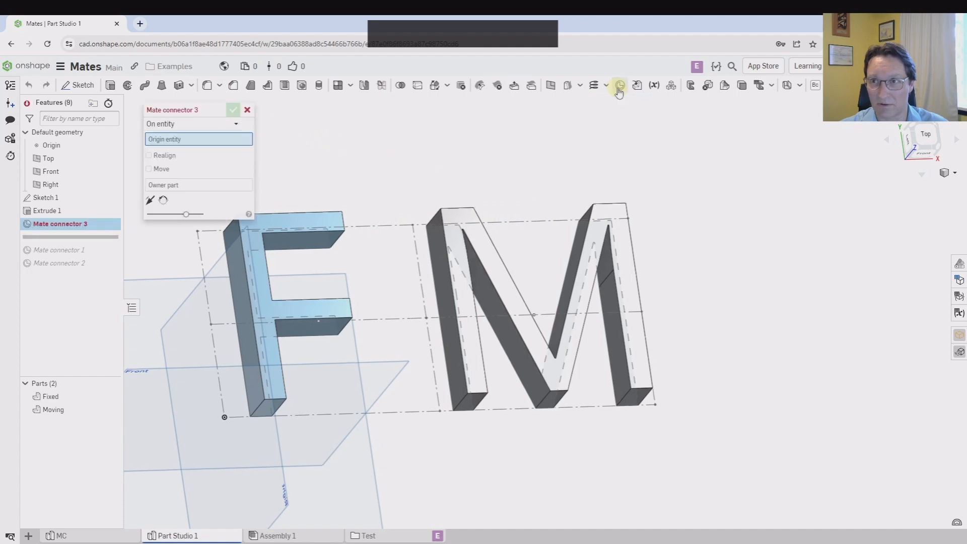
pyautogui.scroll(3, 469, 185)
pyautogui.scroll(-2, 383, 182)
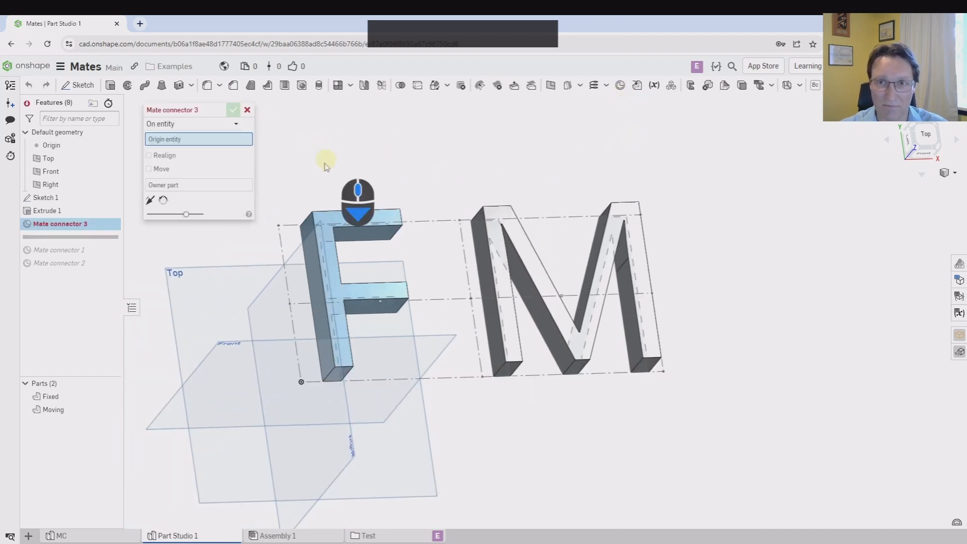
pyautogui.scroll(-3, 315, 232)
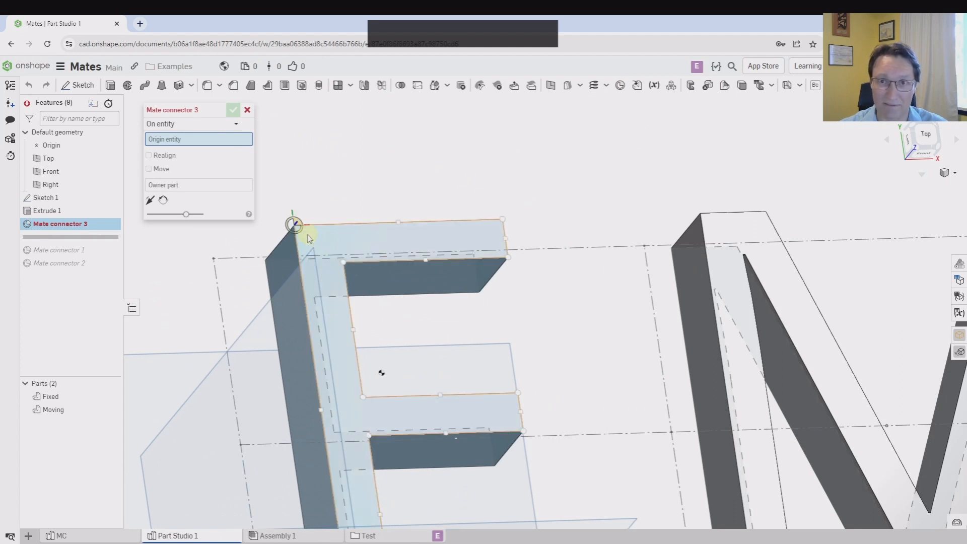
pyautogui.click(306, 236)
pyautogui.moveTo(339, 158); pyautogui.dragTo(469, 145, button='middle')
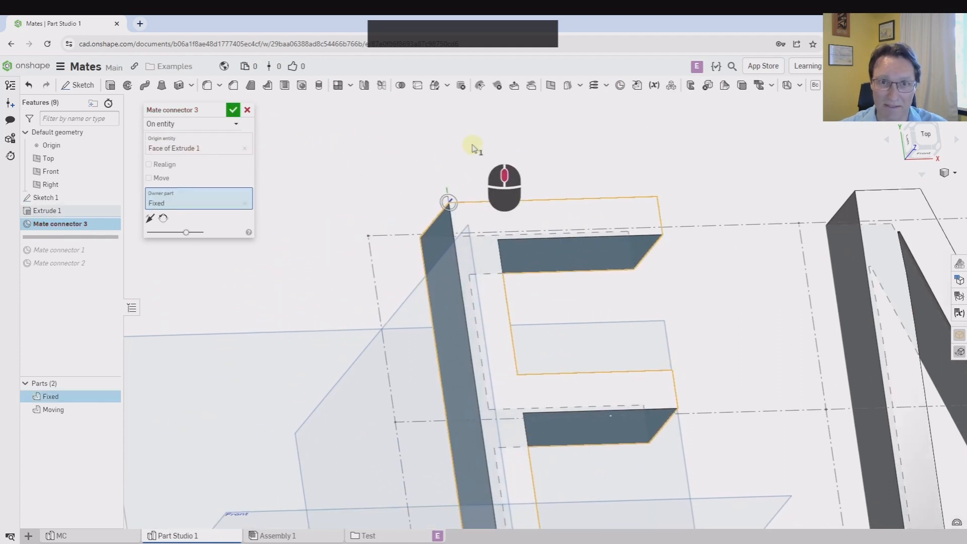
pyautogui.click(234, 110)
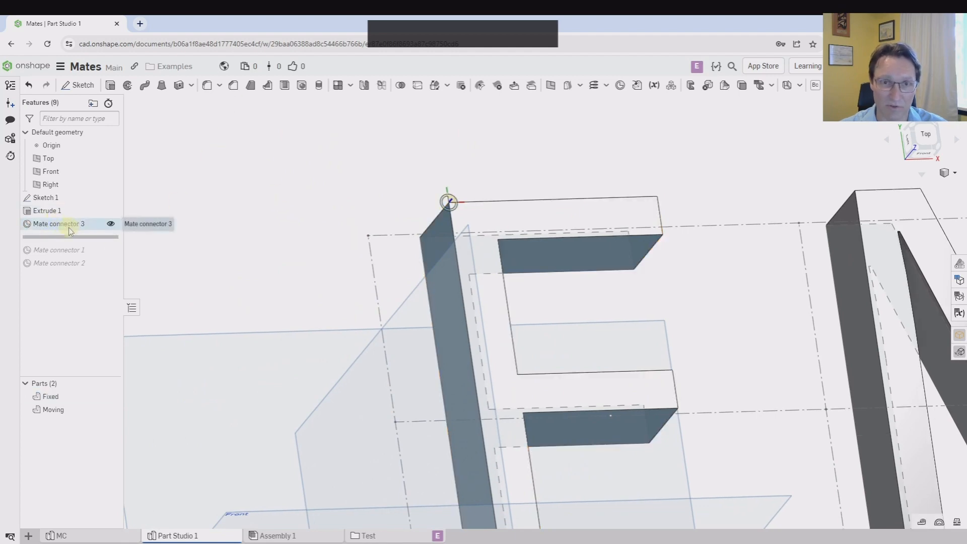
# Reopen the F's corner mate connector for editing and cycle through its flipped primary axis and rotated secondary axis orientations.
pyautogui.scroll(-2, 272, 247)
pyautogui.scroll(2, 290, 243)
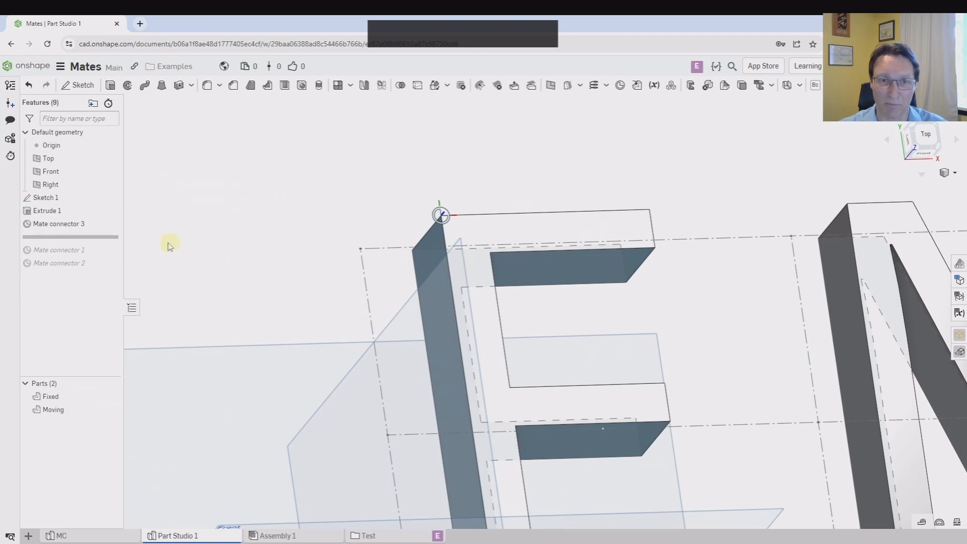
pyautogui.doubleClick(64, 224)
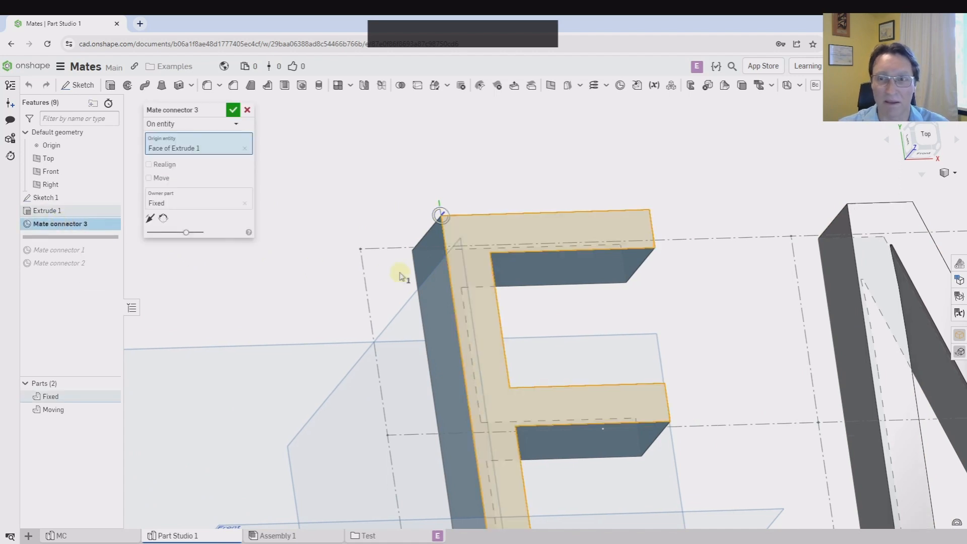
pyautogui.scroll(2, 405, 199)
pyautogui.scroll(-3, 420, 184)
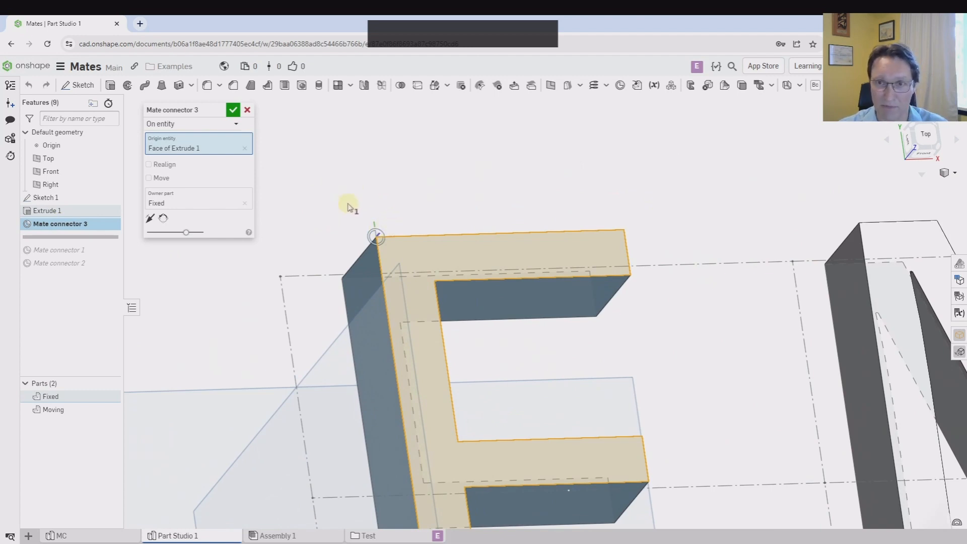
pyautogui.press('a')
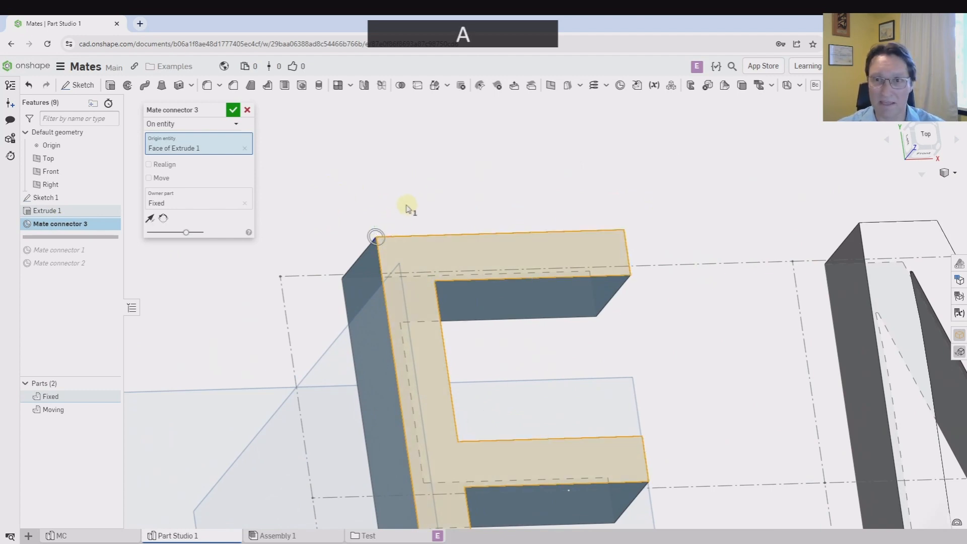
pyautogui.scroll(-2, 367, 216)
pyautogui.moveTo(369, 218); pyautogui.dragTo(396, 223, button='right')
pyautogui.press('a')
pyautogui.press('a')
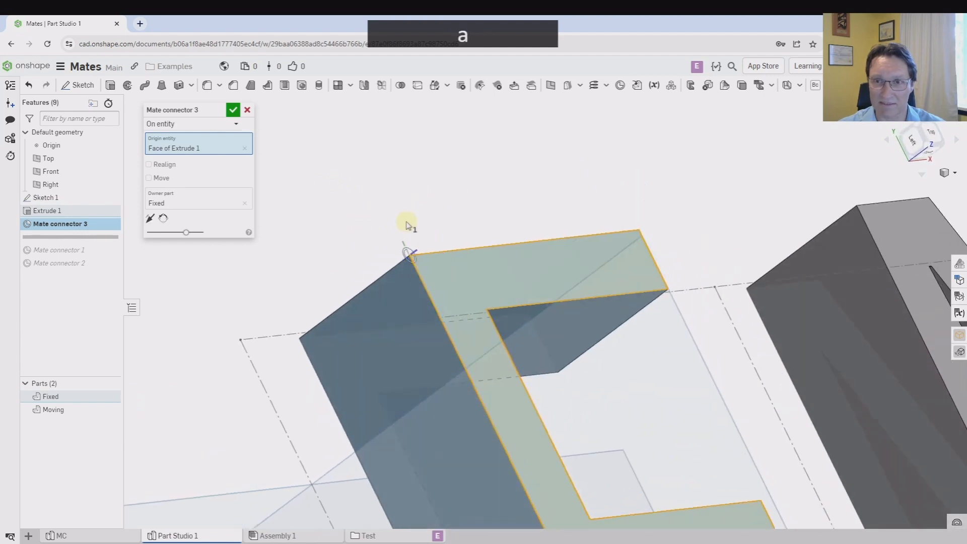
pyautogui.press('a')
pyautogui.press('q')
pyautogui.press('q')
pyautogui.press('q')
pyautogui.press('q')
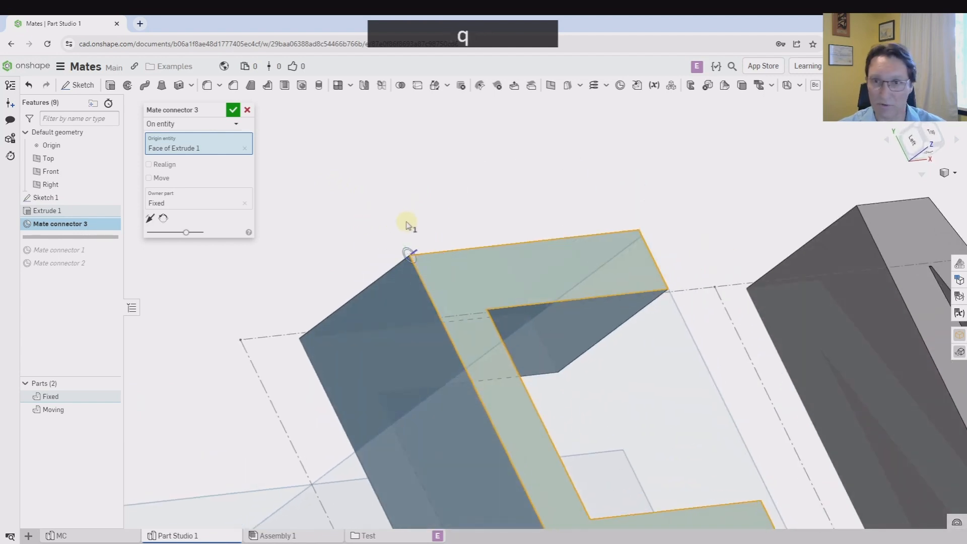
pyautogui.moveTo(458, 213); pyautogui.dragTo(372, 176, button='middle')
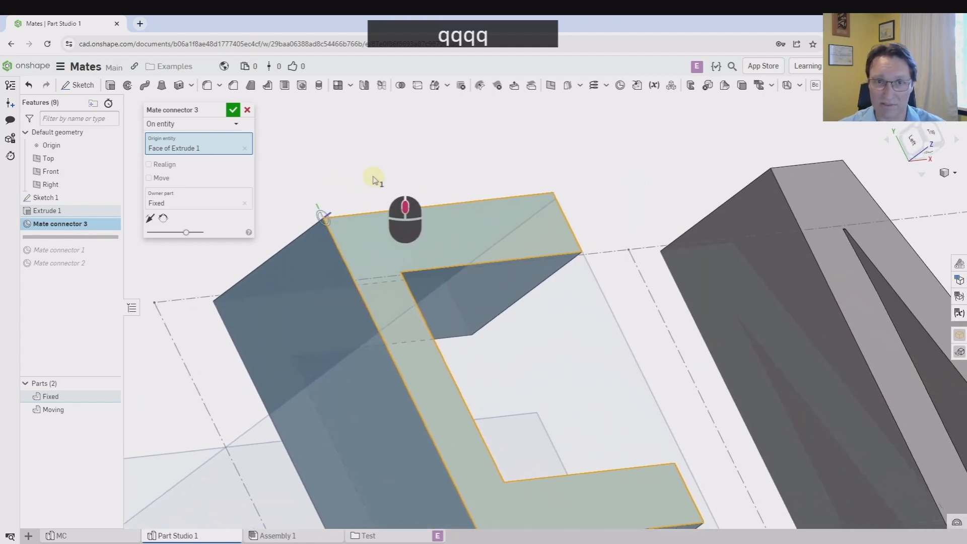
# Enable Realign for the mate connector and align its primary axis to the slanted face of the M's left diagonal.
pyautogui.scroll(1, 368, 177)
pyautogui.click(157, 166)
pyautogui.moveTo(297, 182); pyautogui.dragTo(395, 184, button='right')
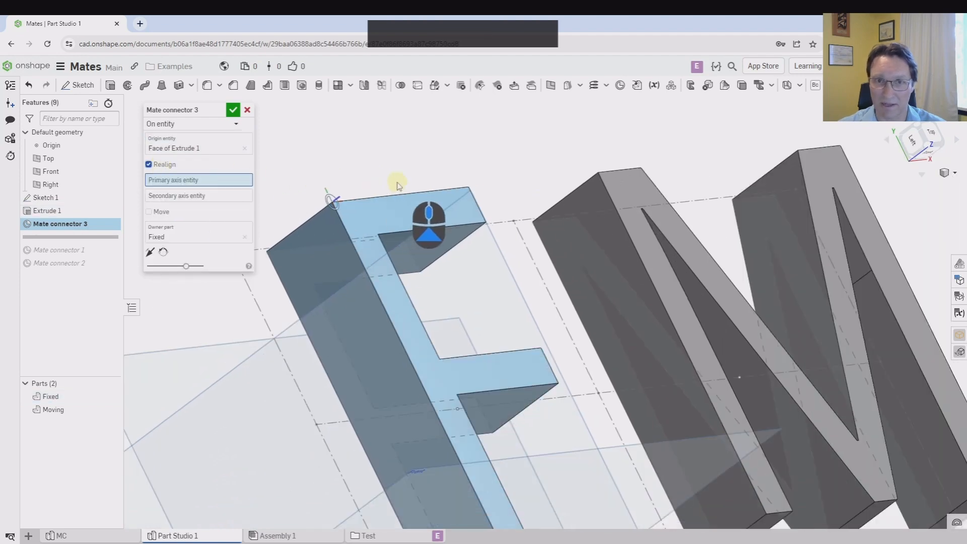
pyautogui.moveTo(531, 188); pyautogui.dragTo(578, 222, button='right')
pyautogui.click(767, 223)
pyautogui.scroll(2, 567, 294)
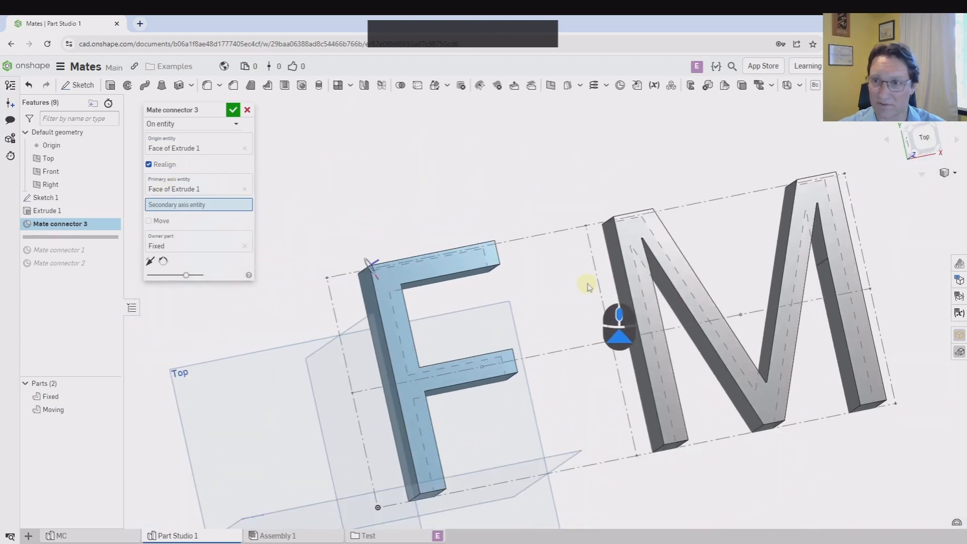
pyautogui.moveTo(390, 262)
pyautogui.mouseDown(button='right')
pyautogui.moveTo(362, 223)
pyautogui.moveTo(389, 248)
pyautogui.moveTo(381, 255)
pyautogui.mouseUp(button='right')
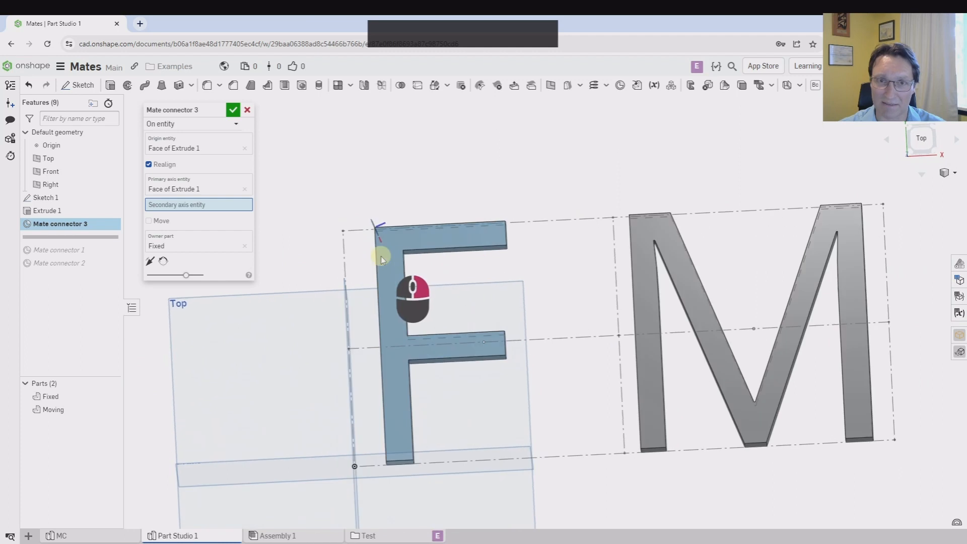
# Clear the primary axis entity and align the connector's secondary axis to the front edge of the M's left diagonal.
pyautogui.click(245, 189)
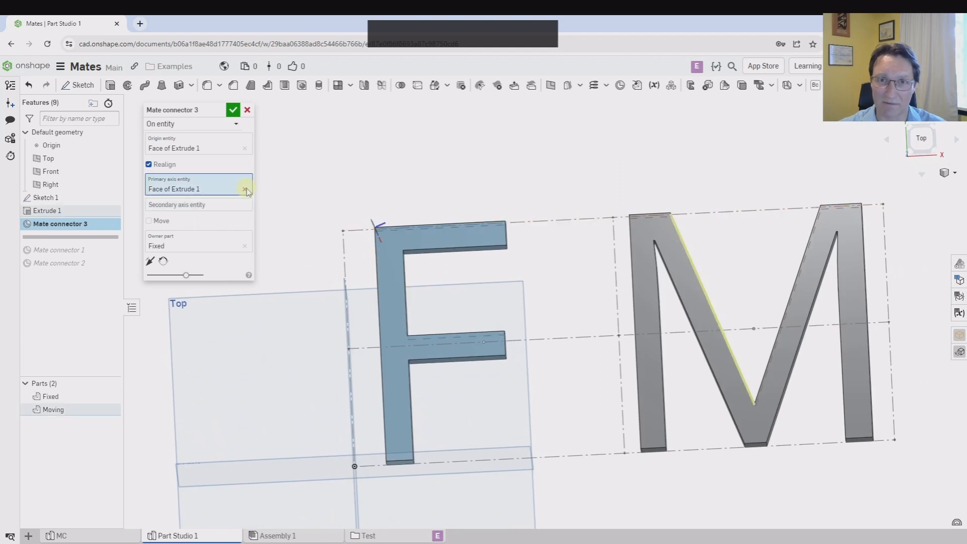
pyautogui.click(201, 196)
pyautogui.scroll(-3, 373, 225)
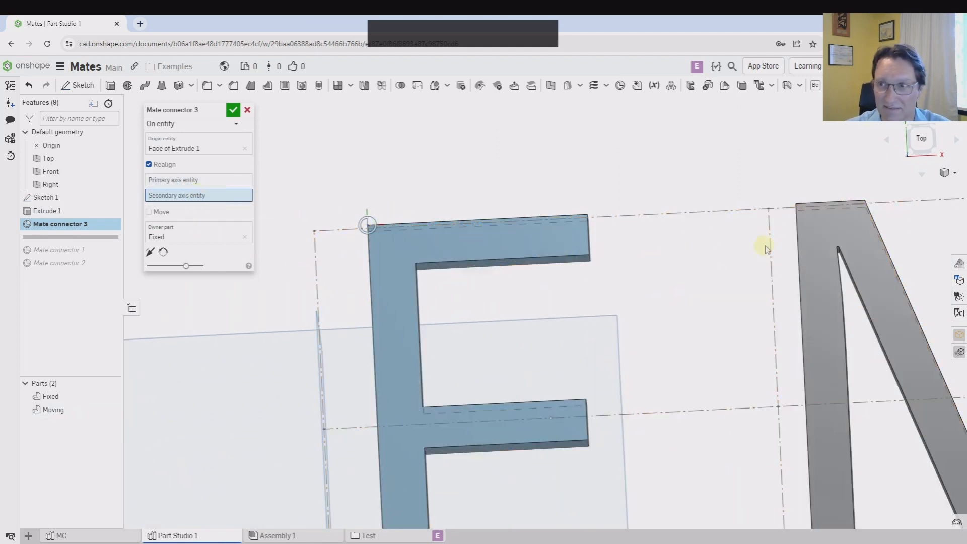
pyautogui.moveTo(765, 249); pyautogui.dragTo(891, 246, button='right')
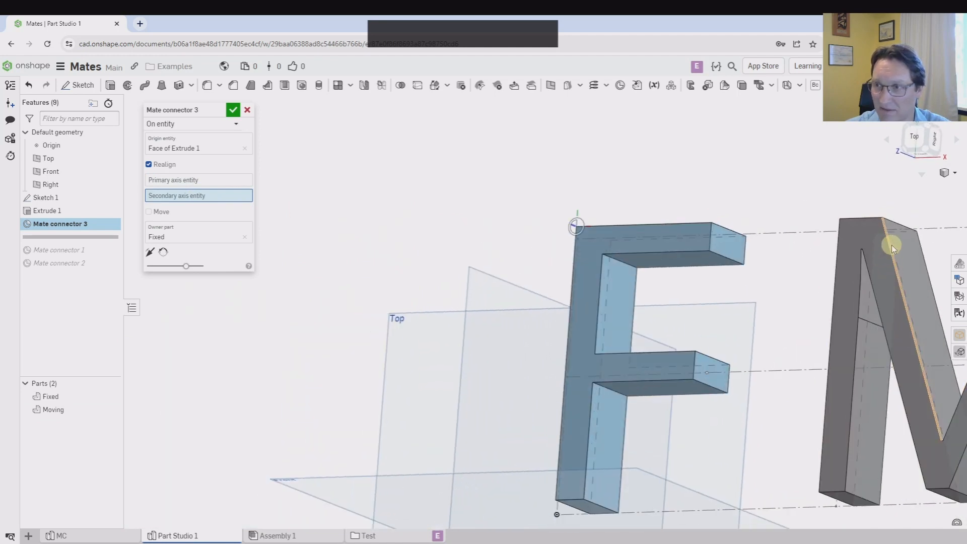
pyautogui.click(891, 244)
pyautogui.scroll(-5, 574, 221)
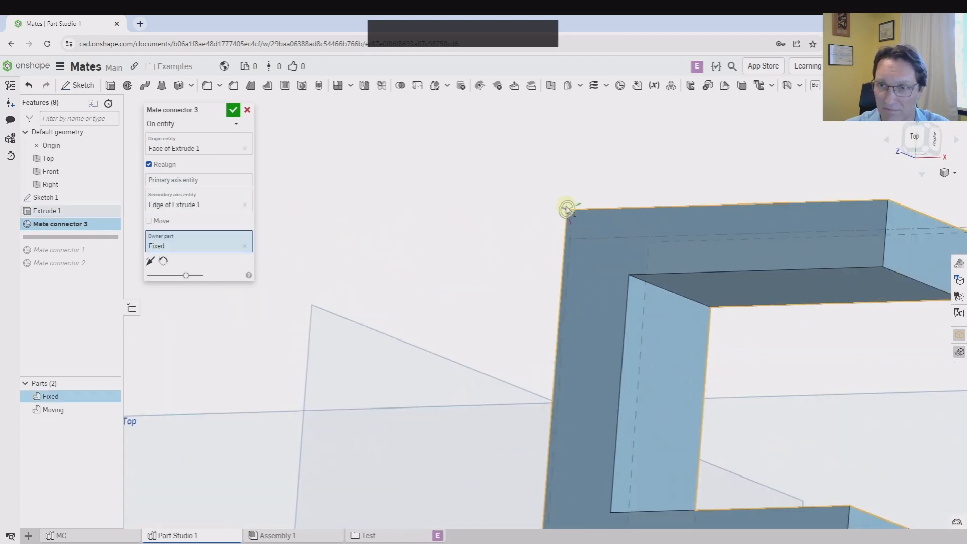
# Inspect the realigned connector on the F and turn Realign off again.
pyautogui.scroll(3, 567, 212)
pyautogui.scroll(3, 852, 281)
pyautogui.moveTo(824, 263); pyautogui.dragTo(765, 246, button='middle')
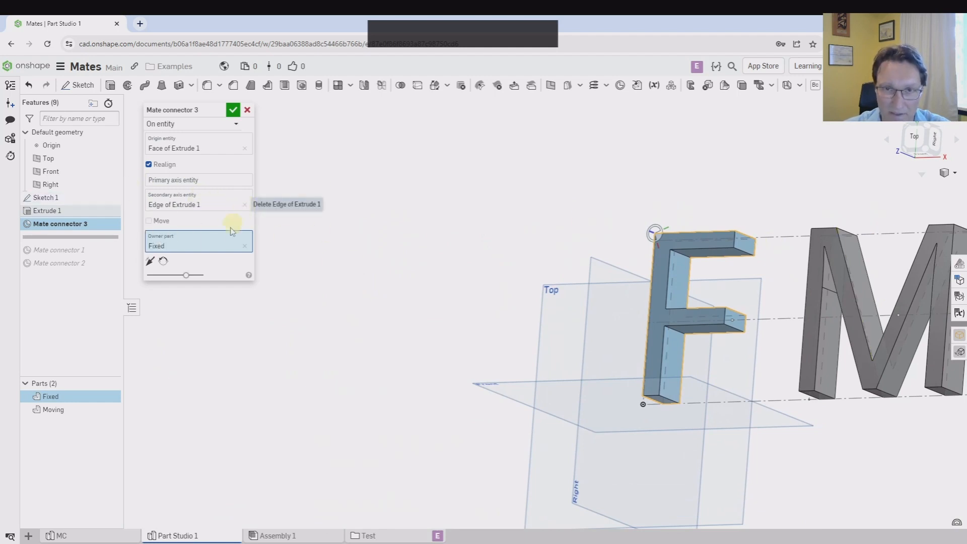
pyautogui.scroll(-5, 552, 305)
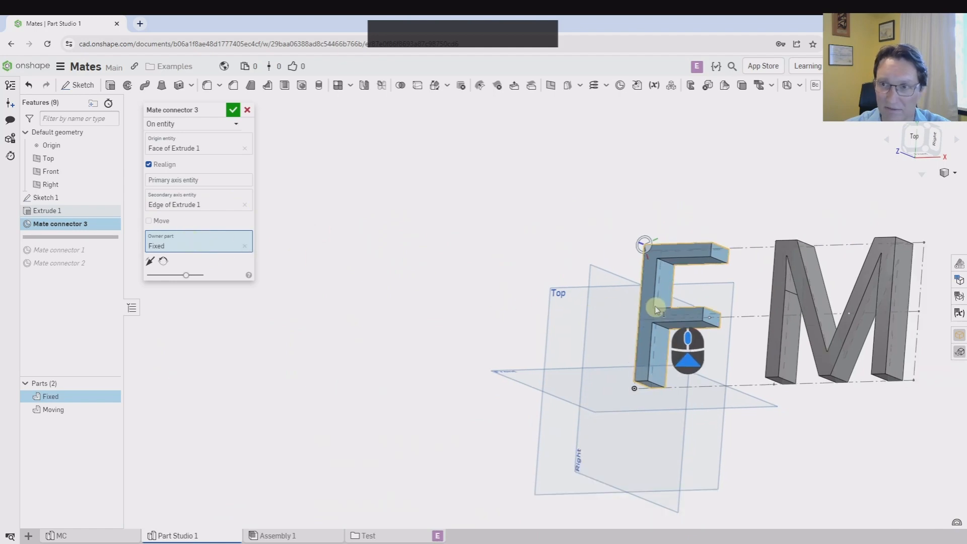
pyautogui.moveTo(472, 254)
pyautogui.mouseDown(button='right')
pyautogui.moveTo(481, 286)
pyautogui.moveTo(469, 254)
pyautogui.mouseUp(button='right')
pyautogui.moveTo(469, 254); pyautogui.dragTo(457, 285, button='middle')
pyautogui.scroll(2, 453, 282)
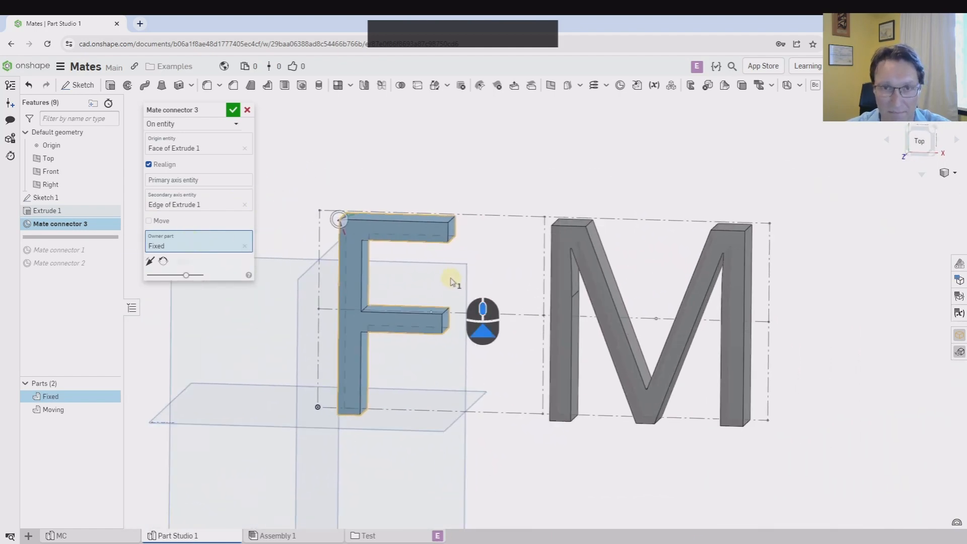
pyautogui.click(149, 165)
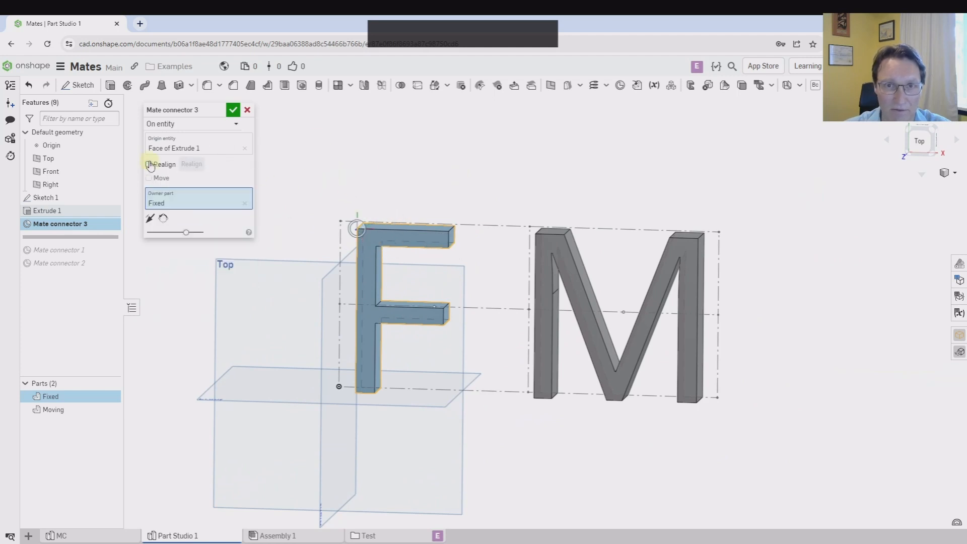
# Enable the Move option for the mate connector at the F's upper corner and accept the feature.
pyautogui.click(149, 178)
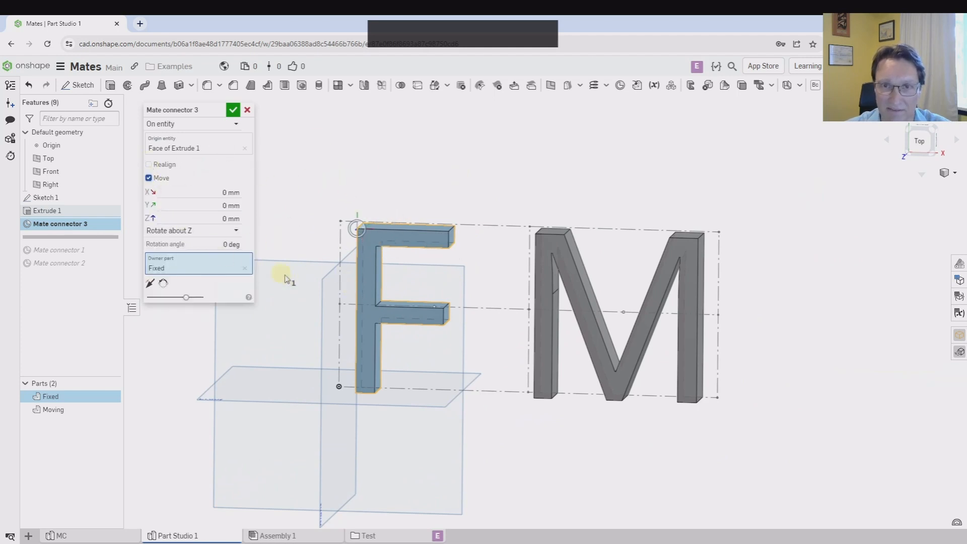
pyautogui.moveTo(285, 279)
pyautogui.mouseDown(button='right')
pyautogui.moveTo(348, 262)
pyautogui.moveTo(301, 287)
pyautogui.mouseUp(button='right')
pyautogui.scroll(-2, 304, 282)
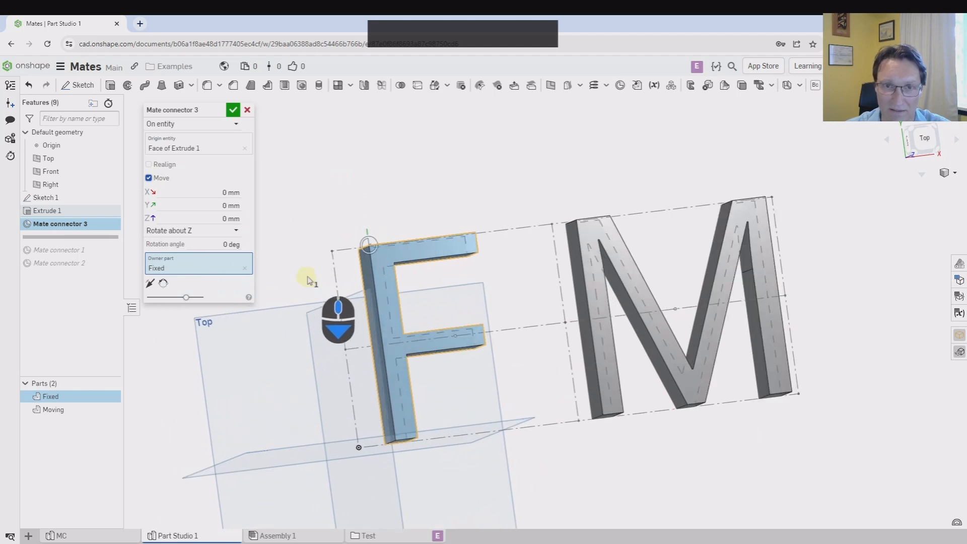
pyautogui.moveTo(309, 279); pyautogui.dragTo(369, 244, button='middle')
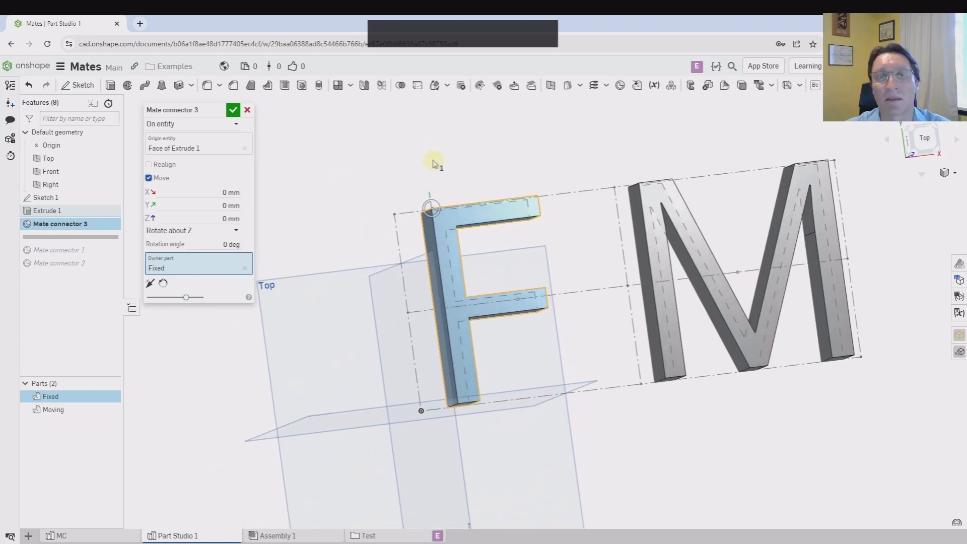
pyautogui.click(233, 110)
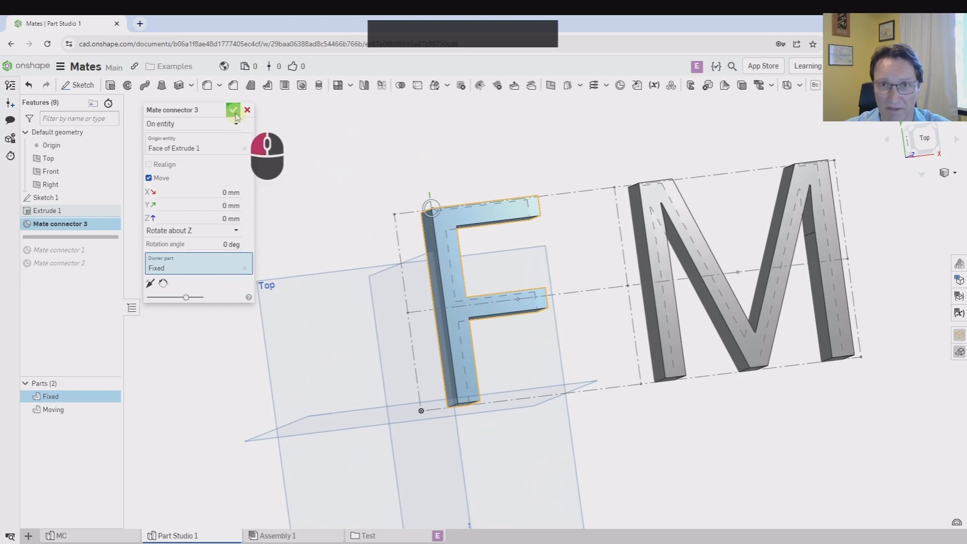
pyautogui.moveTo(280, 216); pyautogui.dragTo(277, 205, button='right')
pyautogui.scroll(3, 667, 335)
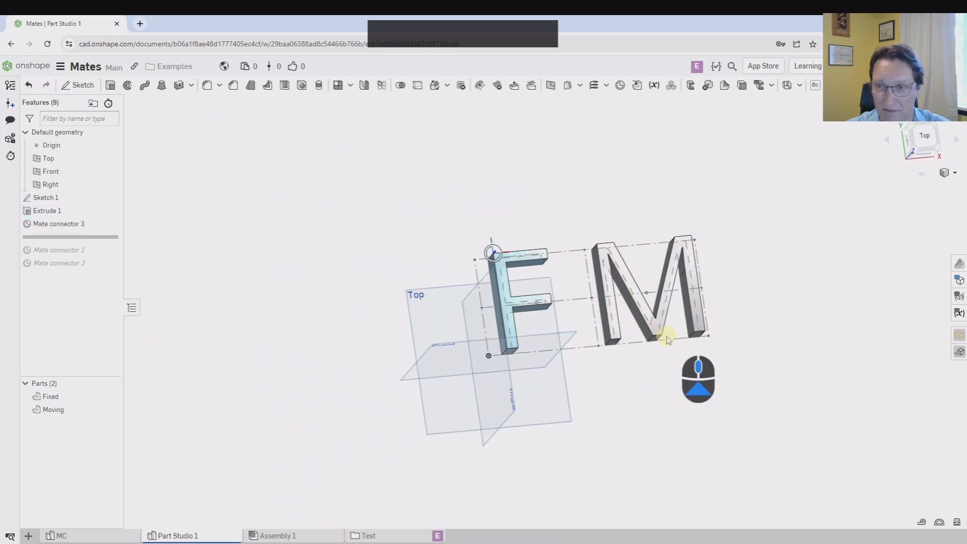
pyautogui.moveTo(667, 335); pyautogui.dragTo(512, 331, button='middle')
pyautogui.moveTo(511, 330); pyautogui.dragTo(359, 189, button='right')
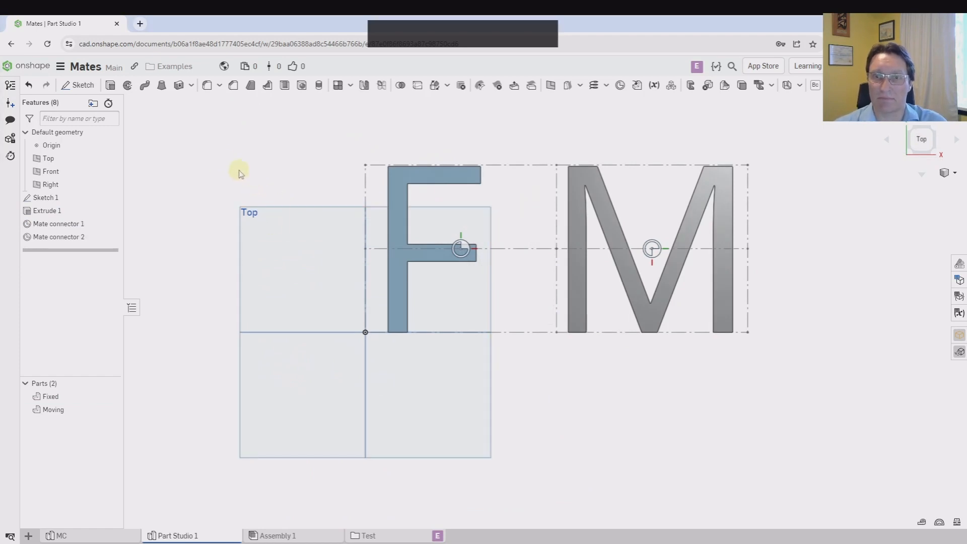
# Select the parts Fixed and Moving to identify them in the model, and clear the selection.
pyautogui.scroll(2, 759, 298)
pyautogui.scroll(-2, 748, 280)
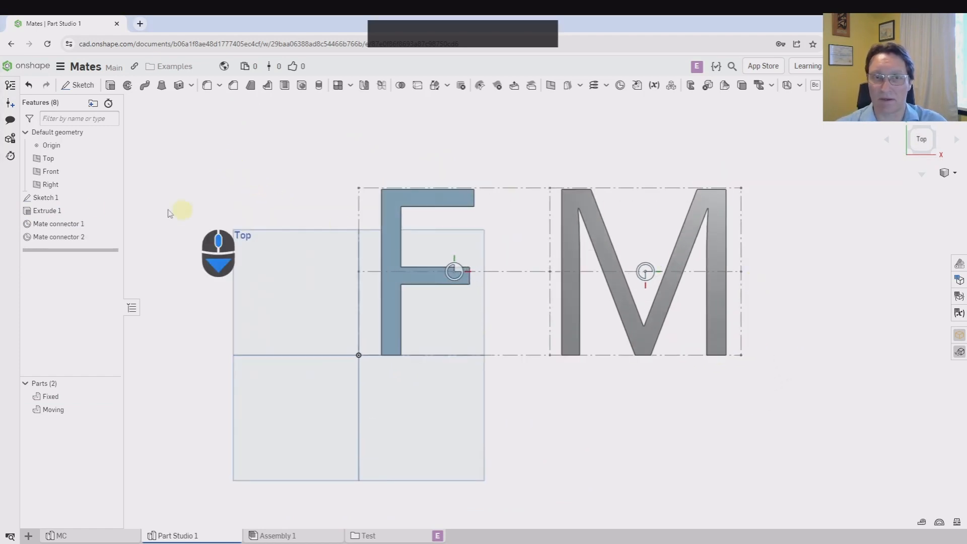
pyautogui.click(49, 397)
pyautogui.click(51, 409)
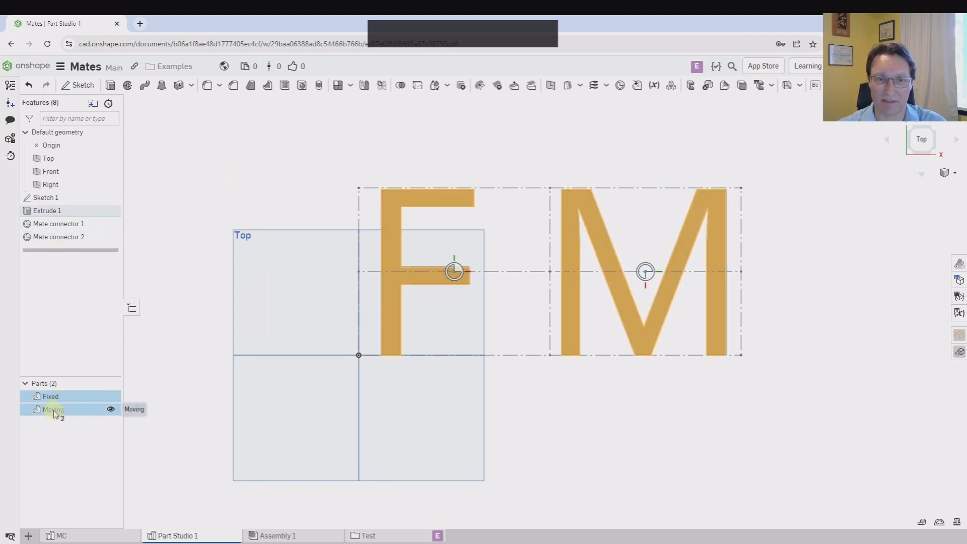
pyautogui.click(157, 425)
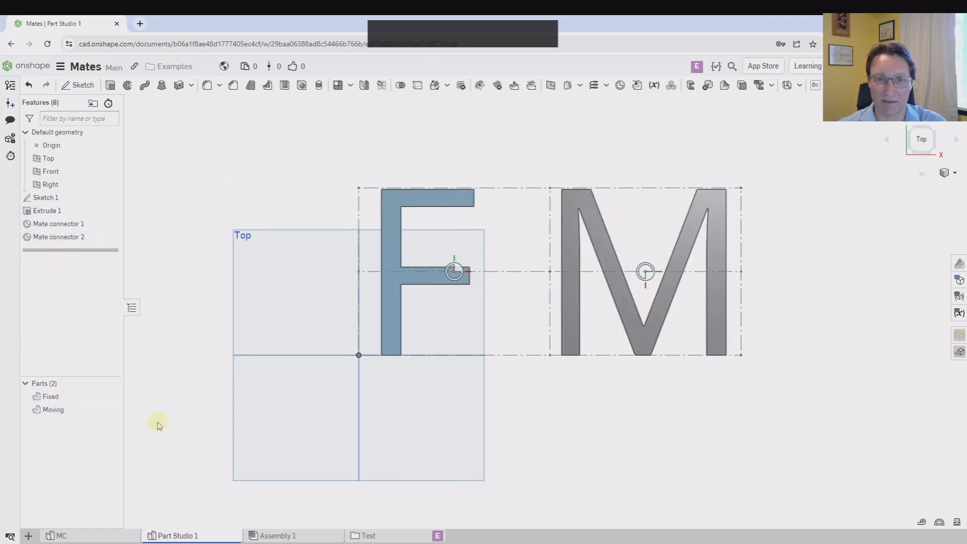
# Open Mate connector 1 and Mate connector 2 in turn to review their origin entities and owner parts.
pyautogui.doubleClick(57, 225)
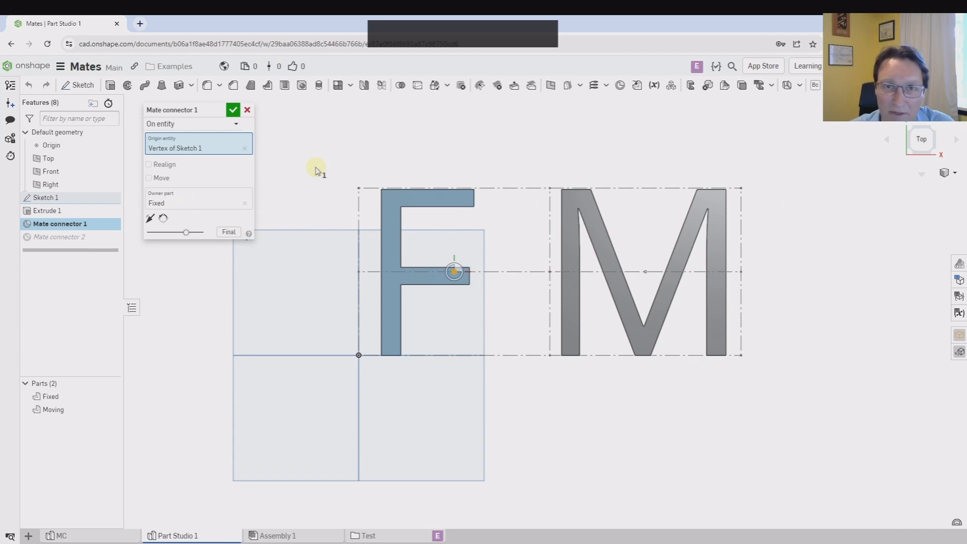
pyautogui.click(233, 110)
pyautogui.doubleClick(65, 237)
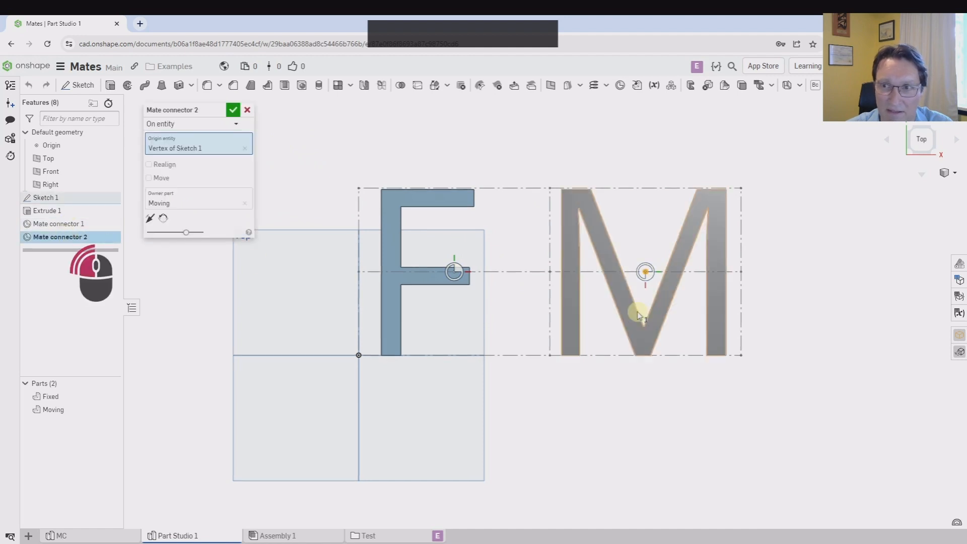
pyautogui.click(233, 110)
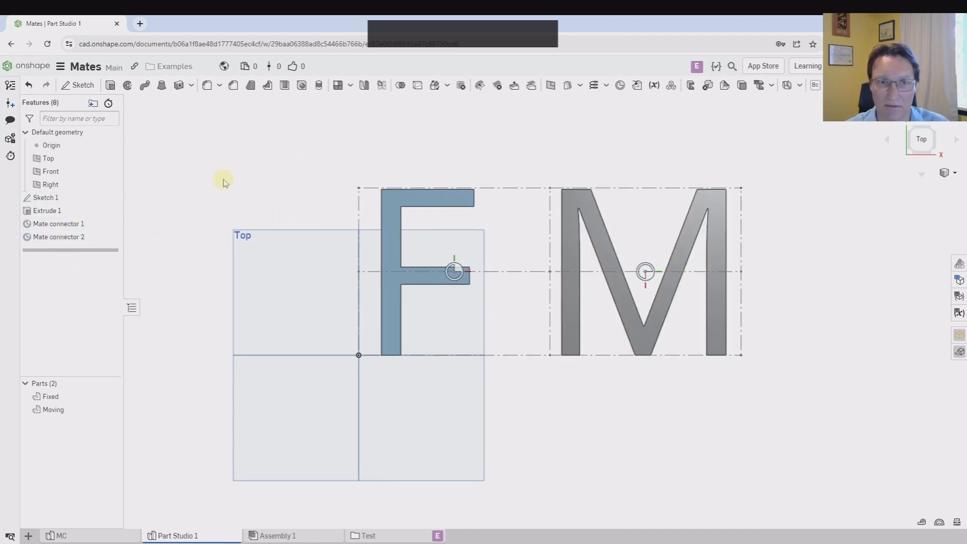
# Rename Mate connector 1 as F and Mate connector 2 as M.
pyautogui.rightClick(65, 225)
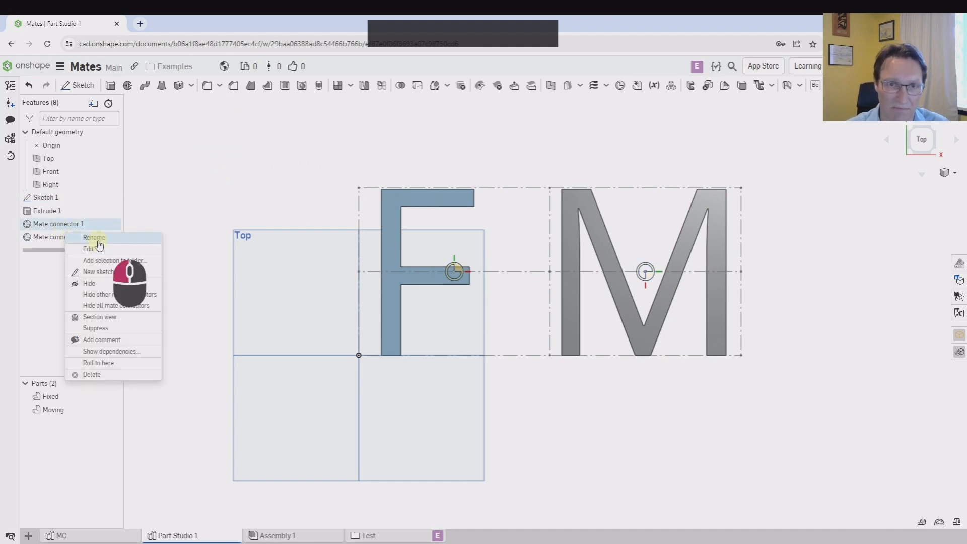
pyautogui.click(97, 245)
pyautogui.write('F')
pyautogui.press('Return')
pyautogui.rightClick(70, 243)
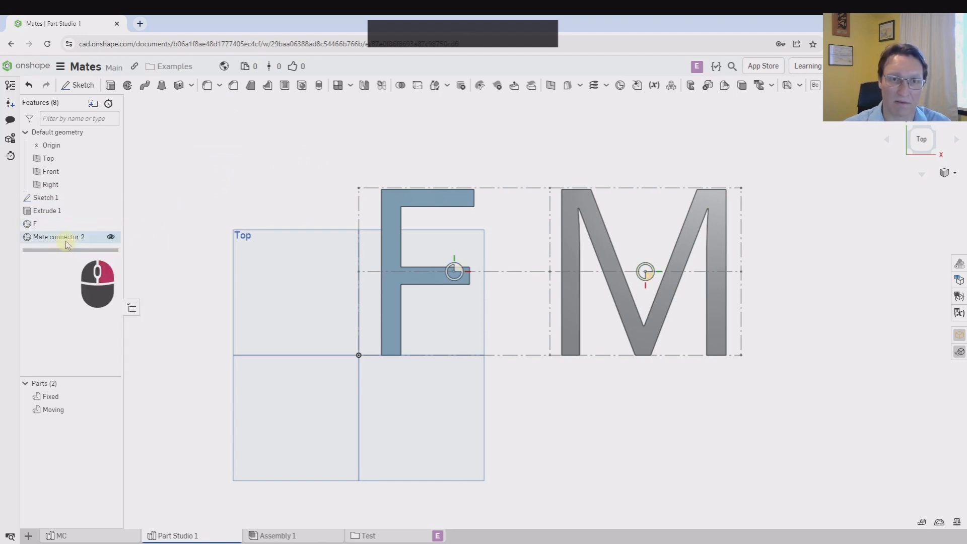
pyautogui.click(84, 253)
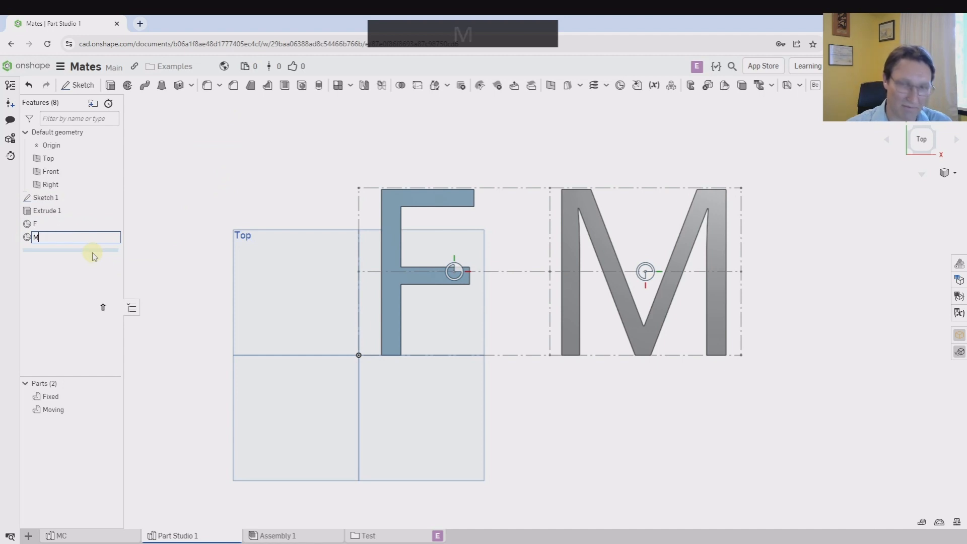
pyautogui.write('M')
pyautogui.click(191, 149)
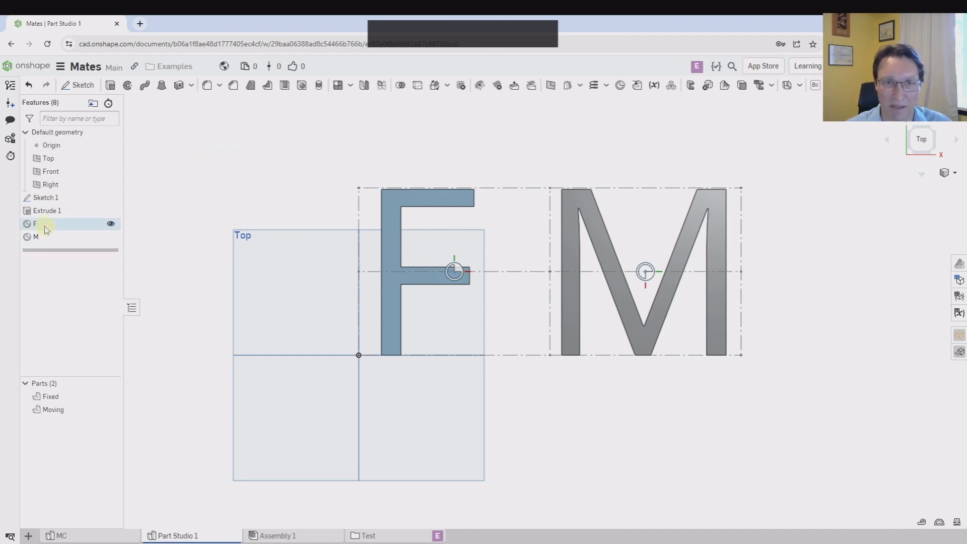
pyautogui.click(412, 151)
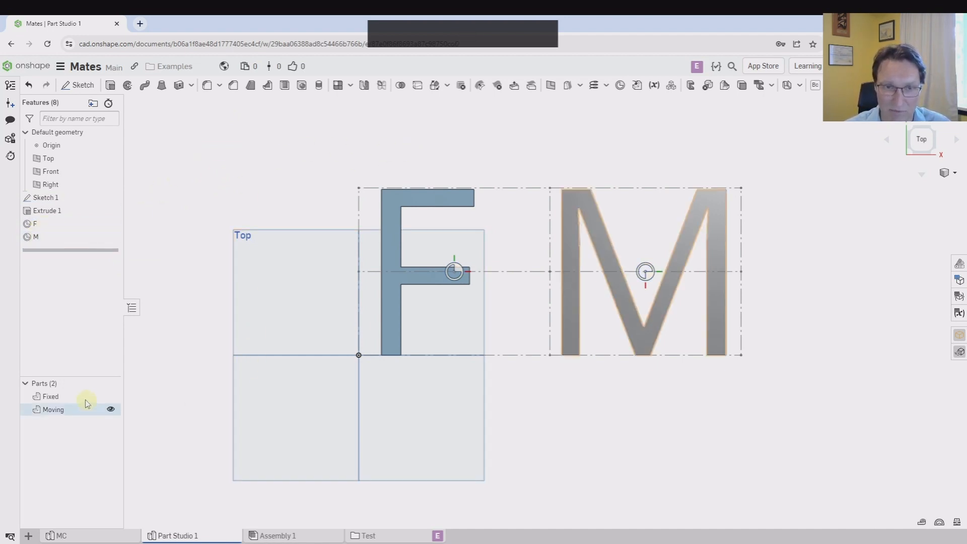
# In Assembly 1, insert all parts of Part Studio 1 together in their modelled positions.
pyautogui.click(272, 537)
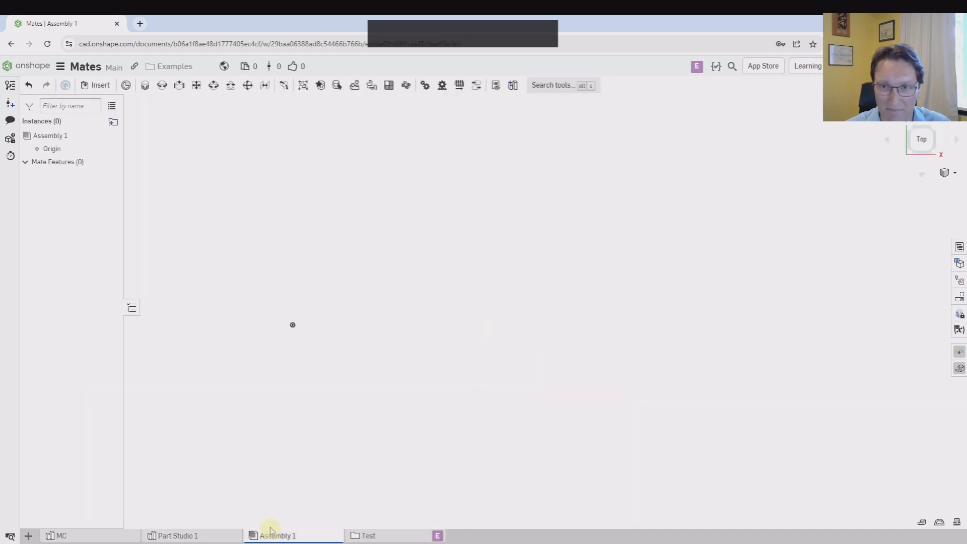
pyautogui.click(100, 87)
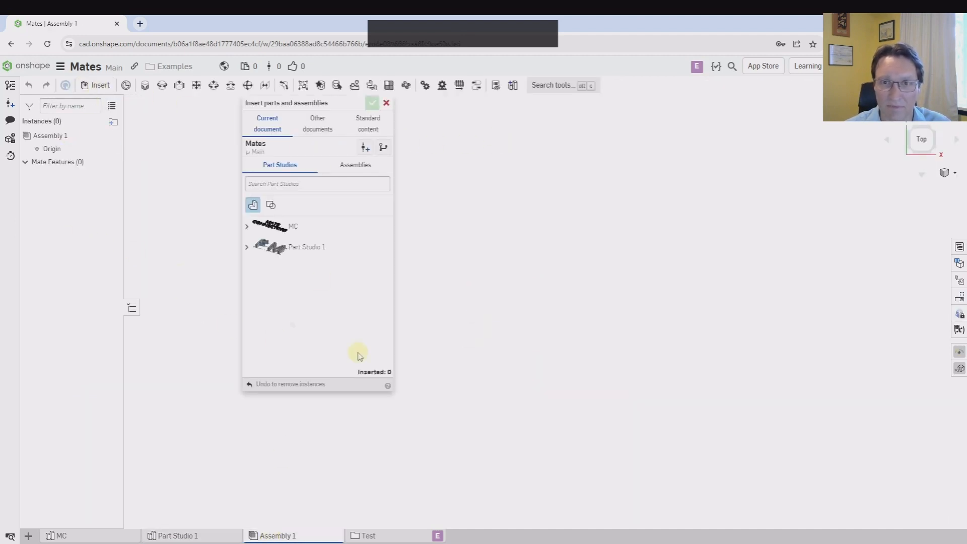
pyautogui.click(248, 248)
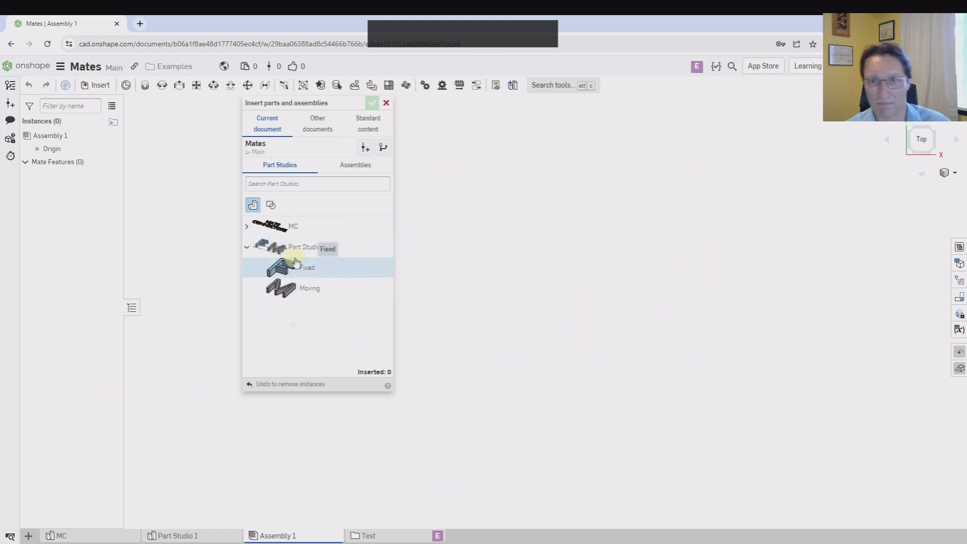
pyautogui.click(246, 249)
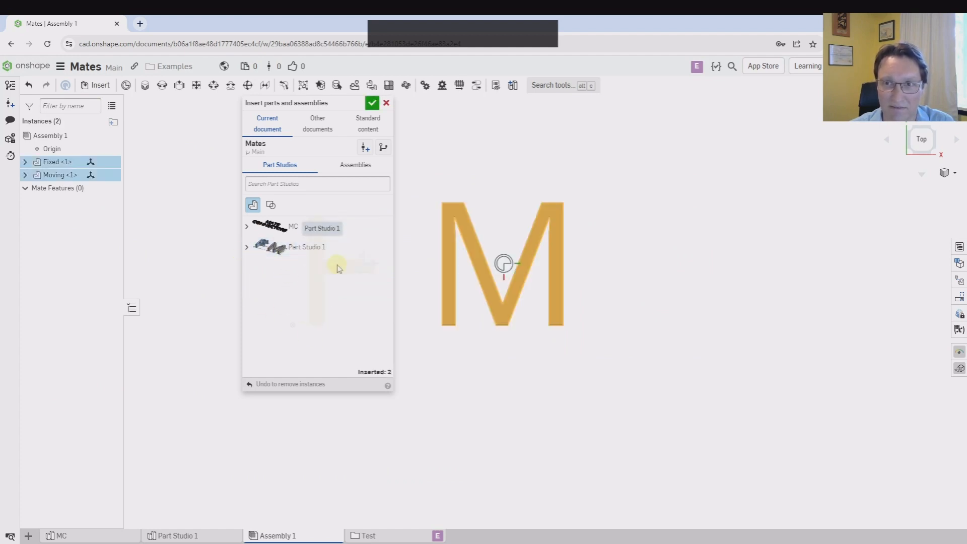
pyautogui.click(372, 104)
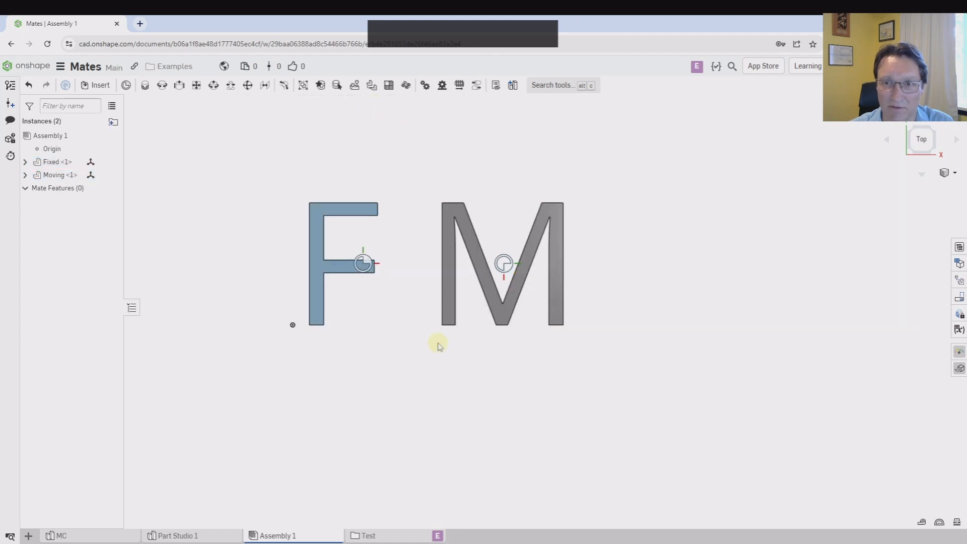
# Fix the Fixed instance, the letter F, in place in the assembly.
pyautogui.scroll(2, 438, 371)
pyautogui.scroll(-2, 442, 381)
pyautogui.scroll(2, 453, 370)
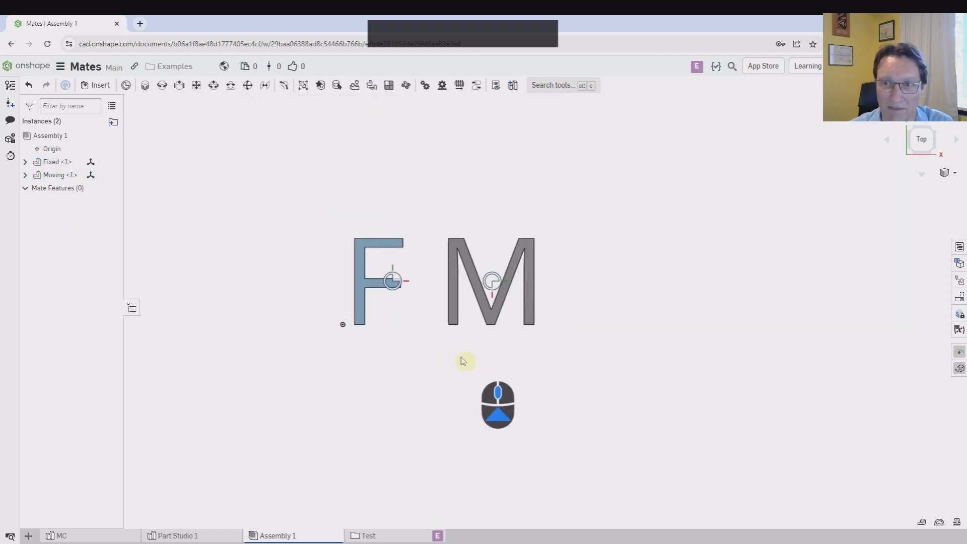
pyautogui.scroll(-3, 425, 172)
pyautogui.rightClick(45, 163)
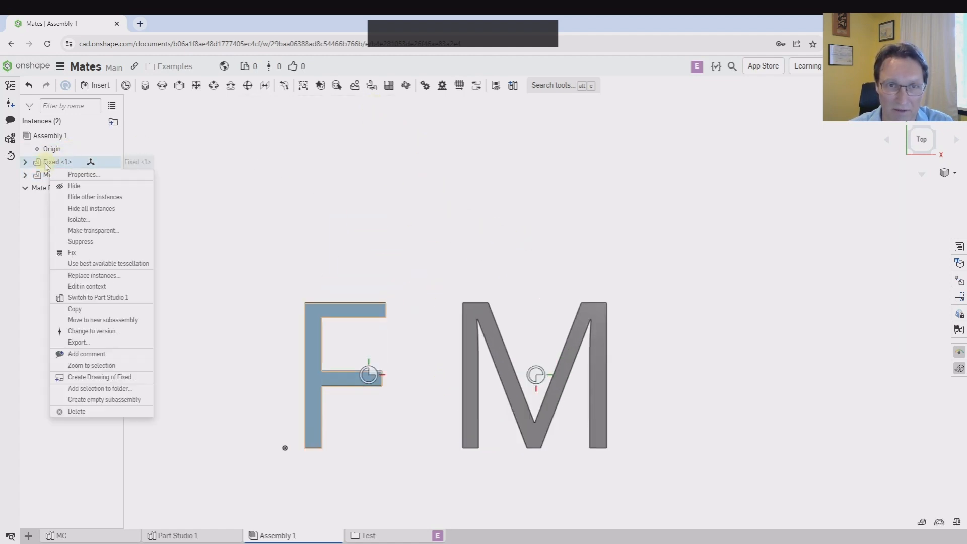
pyautogui.click(76, 256)
pyautogui.scroll(2, 370, 257)
pyautogui.scroll(-3, 418, 363)
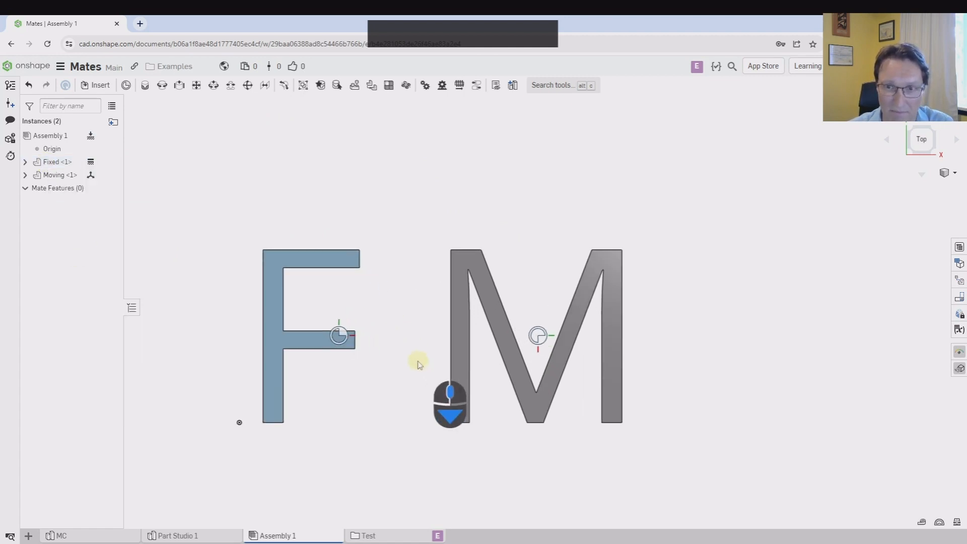
# Move the unfixed letter M freely a short distance away from its inserted position.
pyautogui.moveTo(412, 339); pyautogui.dragTo(425, 313, button='middle')
pyautogui.moveTo(476, 316); pyautogui.dragTo(501, 285)
pyautogui.moveTo(500, 285); pyautogui.dragTo(414, 287, button='right')
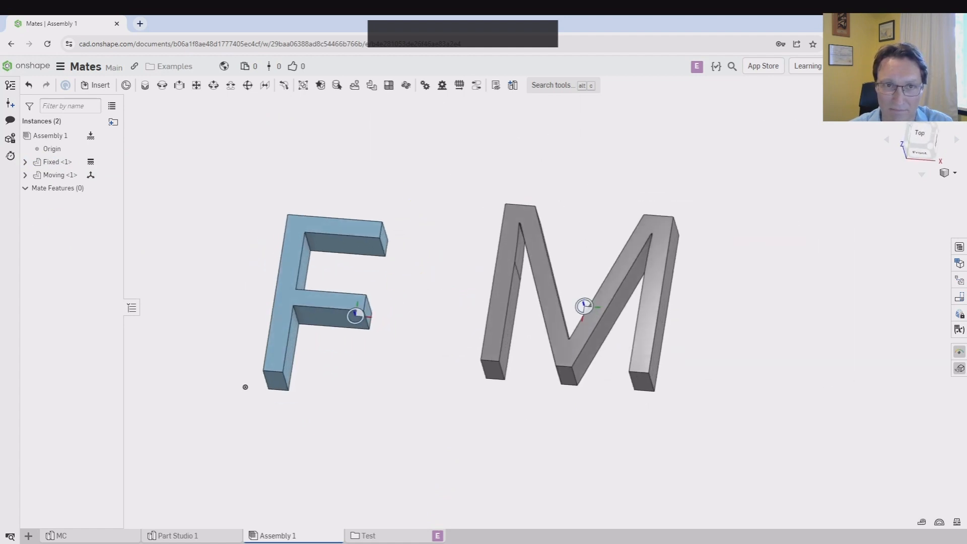
# Expand the Fixed and Moving instances, examine their F and M mate connectors, and toggle mate connector visibility.
pyautogui.click(25, 162)
pyautogui.click(26, 188)
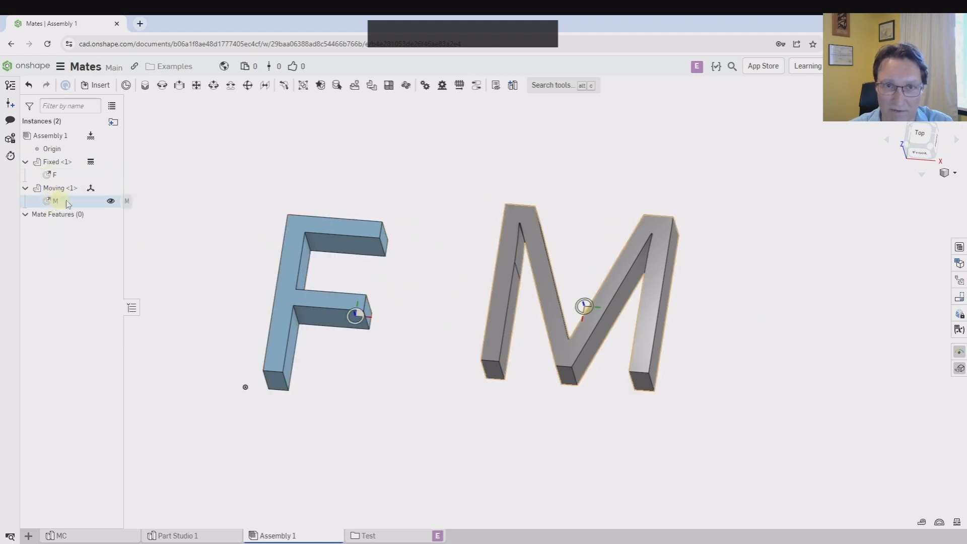
pyautogui.scroll(-4, 373, 200)
pyautogui.moveTo(446, 174)
pyautogui.mouseDown(button='right')
pyautogui.moveTo(442, 113)
pyautogui.moveTo(449, 193)
pyautogui.mouseUp(button='right')
pyautogui.moveTo(449, 192); pyautogui.dragTo(429, 212, button='middle')
pyautogui.scroll(-2, 351, 211)
pyautogui.moveTo(496, 172); pyautogui.dragTo(478, 160, button='right')
pyautogui.moveTo(360, 147); pyautogui.dragTo(402, 168, button='middle')
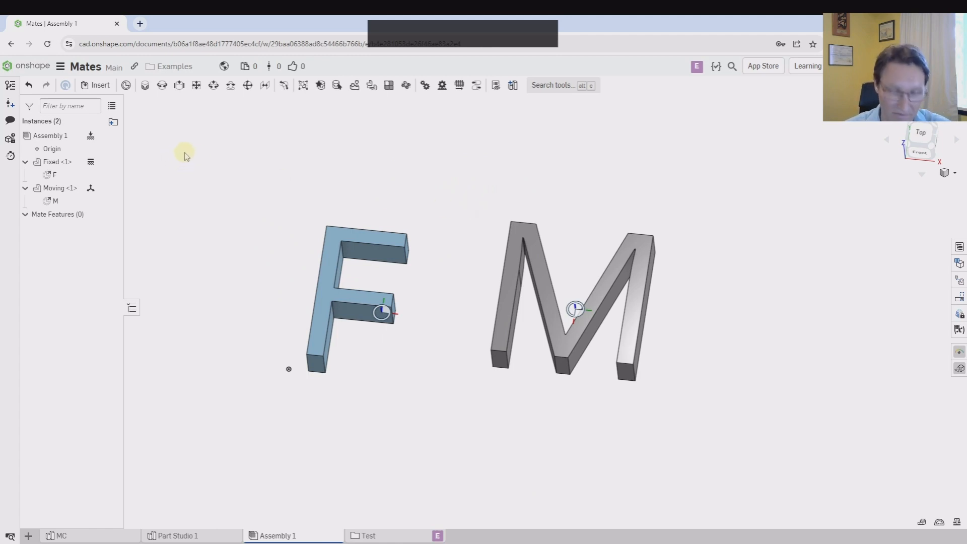
pyautogui.press('k')
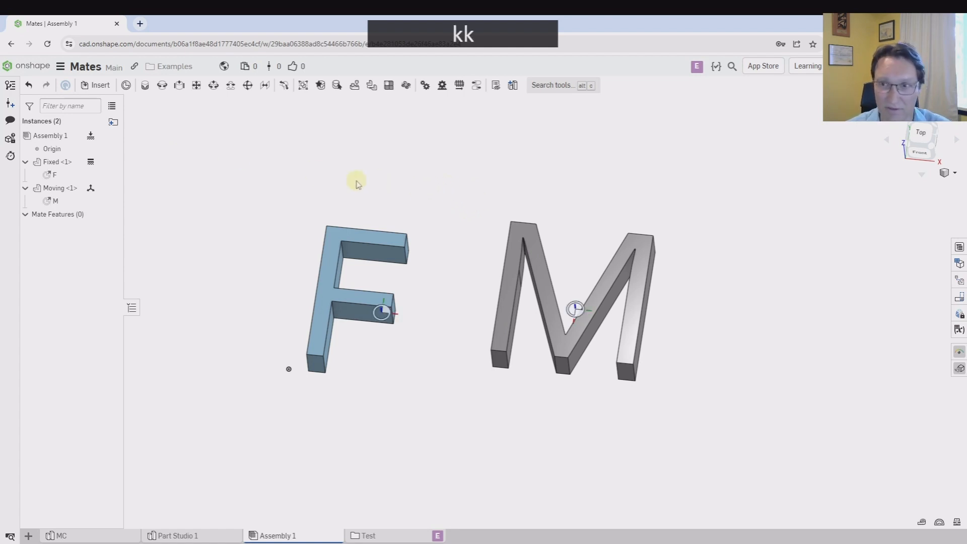
# Add a Fastened mate joining the back lower outer corner of M's left leg to the front lower-left corner of F's stem.
pyautogui.click(145, 88)
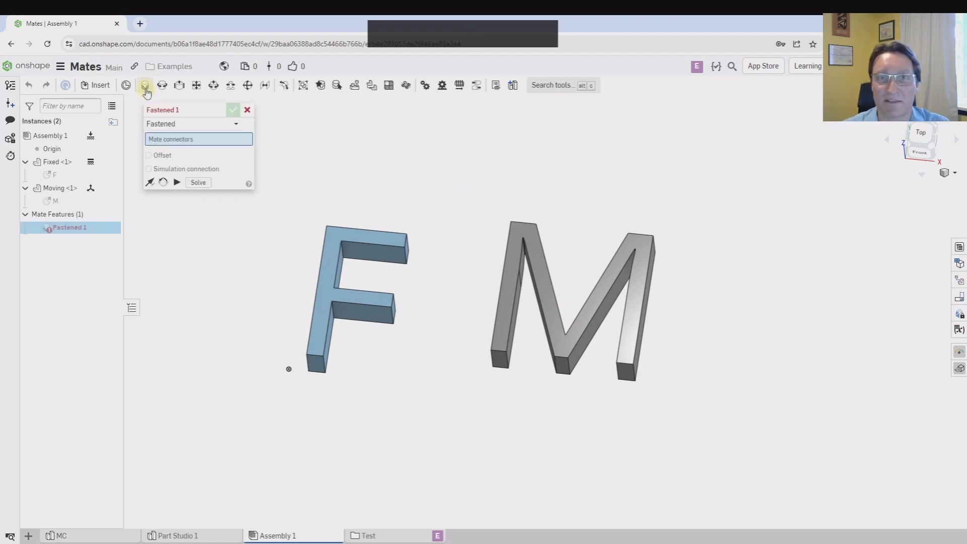
pyautogui.scroll(-1, 520, 401)
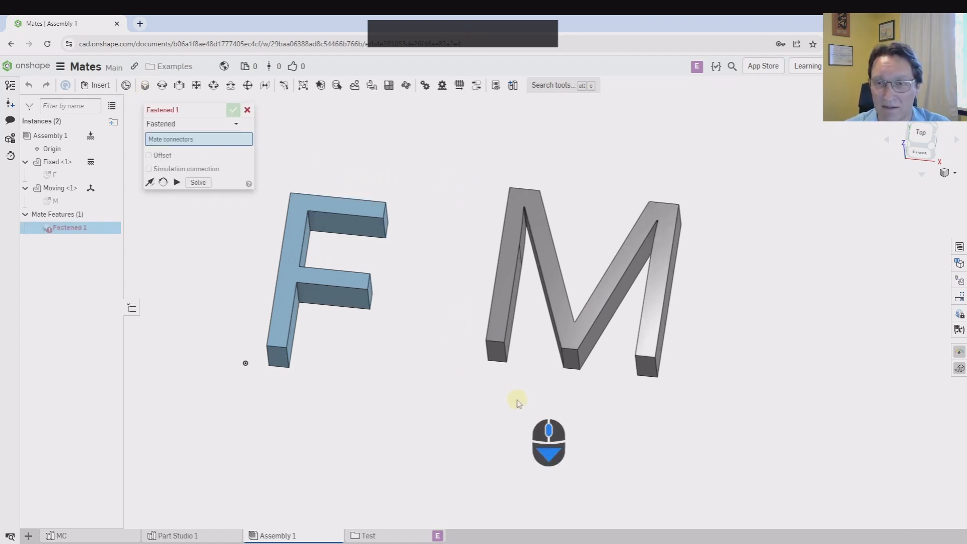
pyautogui.moveTo(516, 400); pyautogui.dragTo(491, 248, button='right')
pyautogui.scroll(-4, 490, 248)
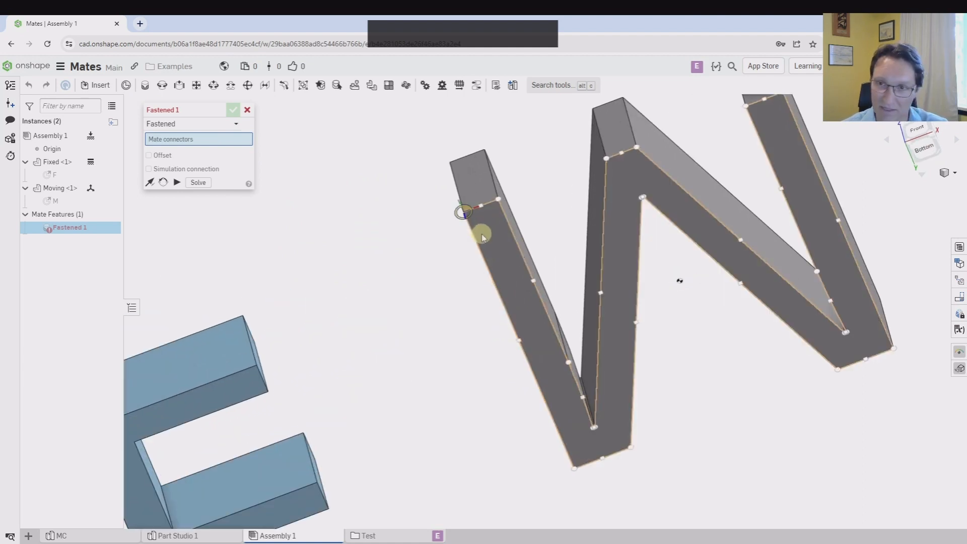
pyautogui.click(470, 215)
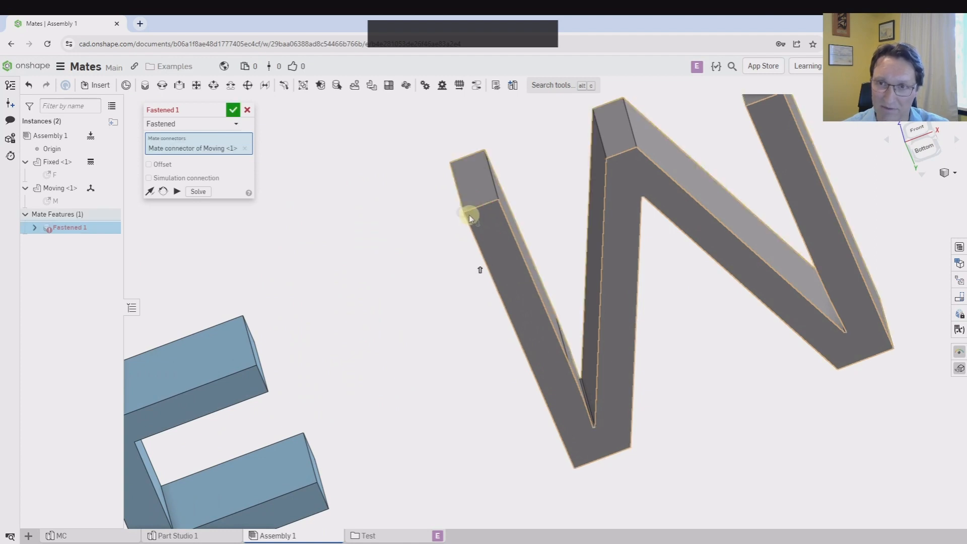
pyautogui.scroll(3, 405, 228)
pyautogui.moveTo(401, 225); pyautogui.dragTo(414, 313, button='right')
pyautogui.scroll(-4, 197, 319)
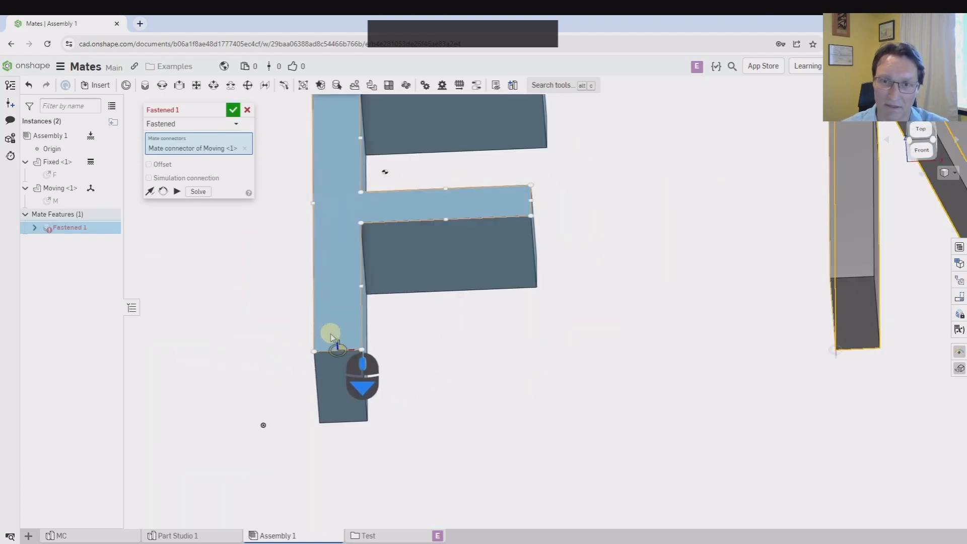
pyautogui.click(319, 343)
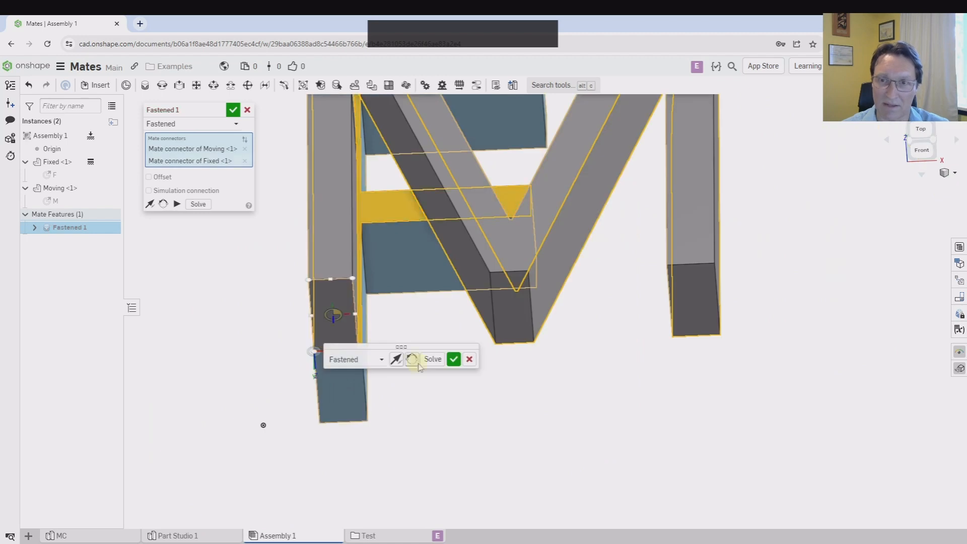
pyautogui.scroll(-3, 505, 326)
pyautogui.moveTo(550, 294); pyautogui.dragTo(671, 308, button='middle')
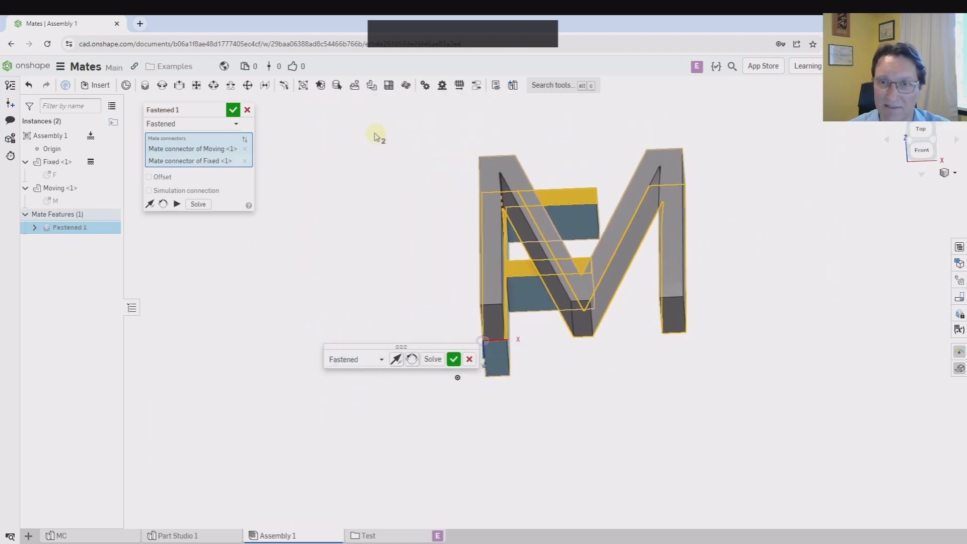
pyautogui.click(233, 109)
# Inspect the overlapping letters from several angles and examine the two mate connectors nested under the Fastened mate.
pyautogui.moveTo(362, 206); pyautogui.dragTo(462, 264, button='right')
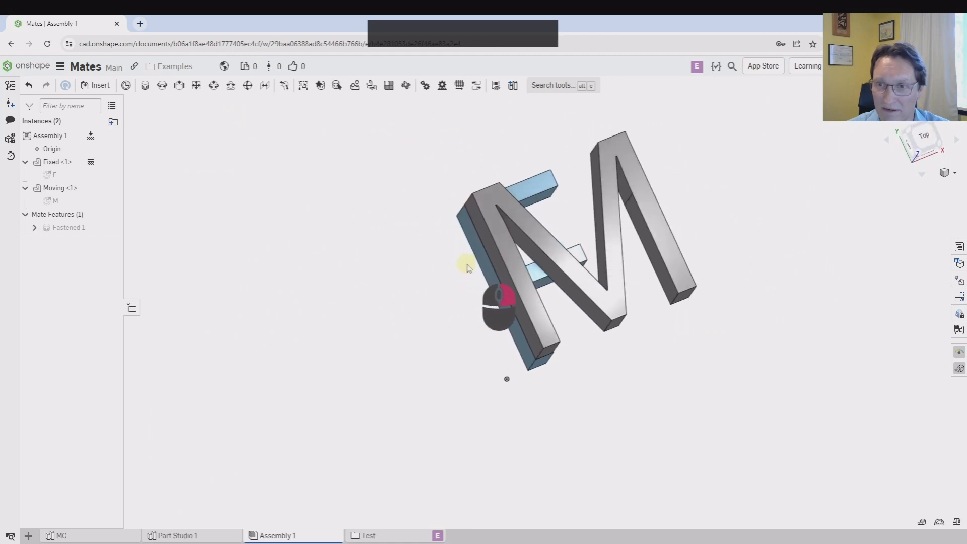
pyautogui.scroll(-5, 479, 261)
pyautogui.click(35, 227)
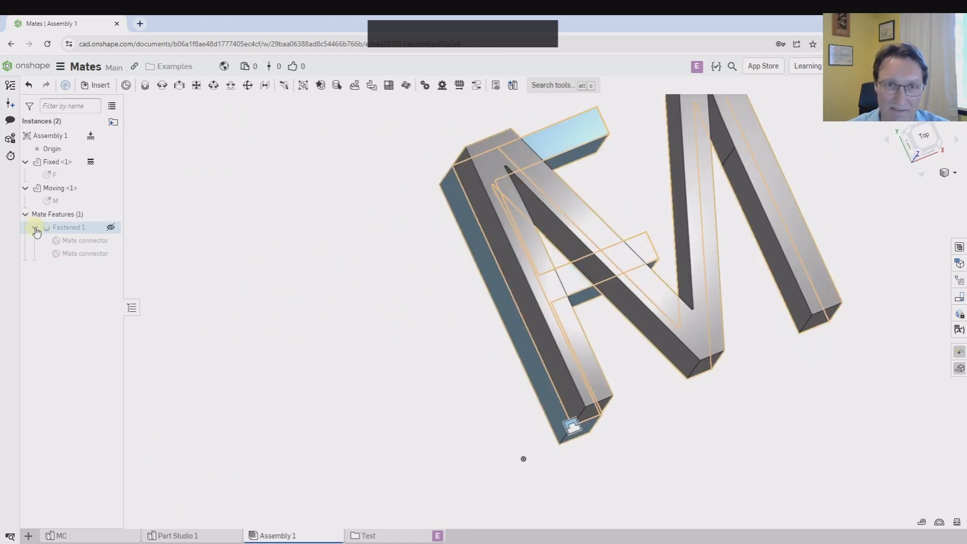
pyautogui.rightClick(83, 245)
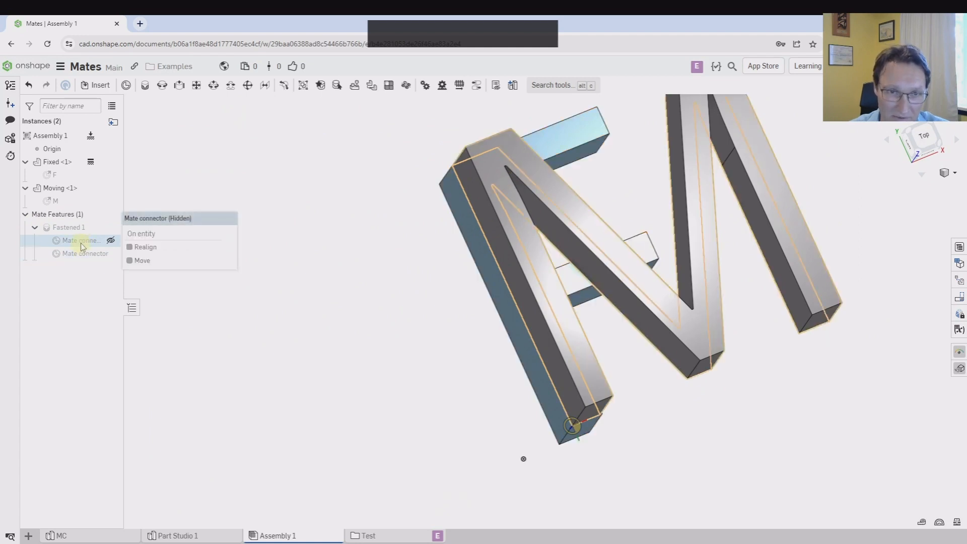
pyautogui.click(34, 227)
pyautogui.scroll(2, 228, 260)
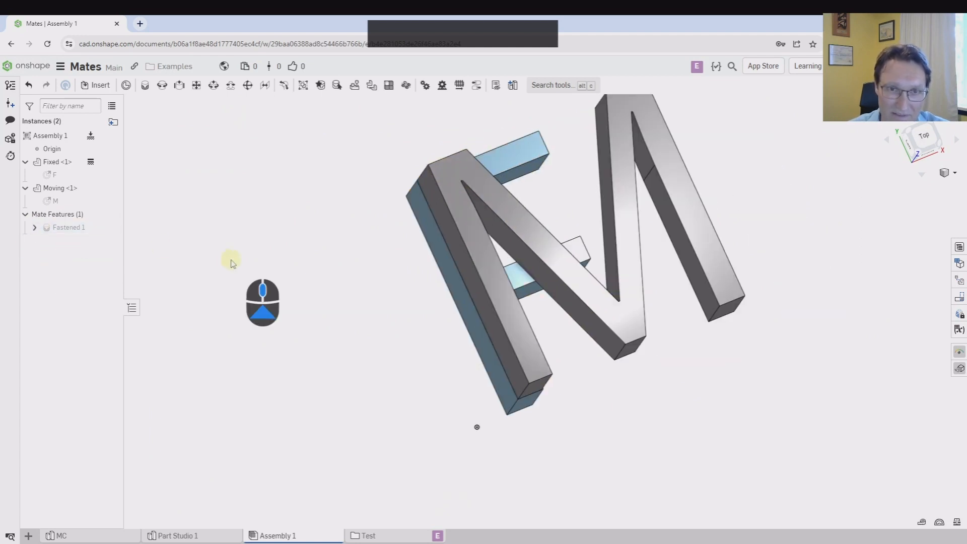
pyautogui.scroll(2, 309, 263)
pyautogui.scroll(2, 370, 267)
pyautogui.moveTo(370, 267); pyautogui.dragTo(362, 246, button='right')
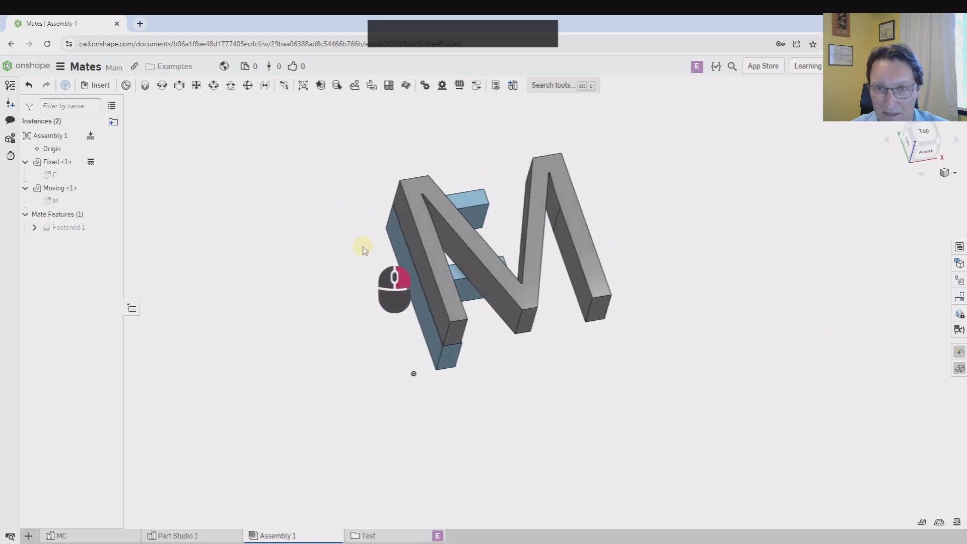
pyautogui.click(34, 227)
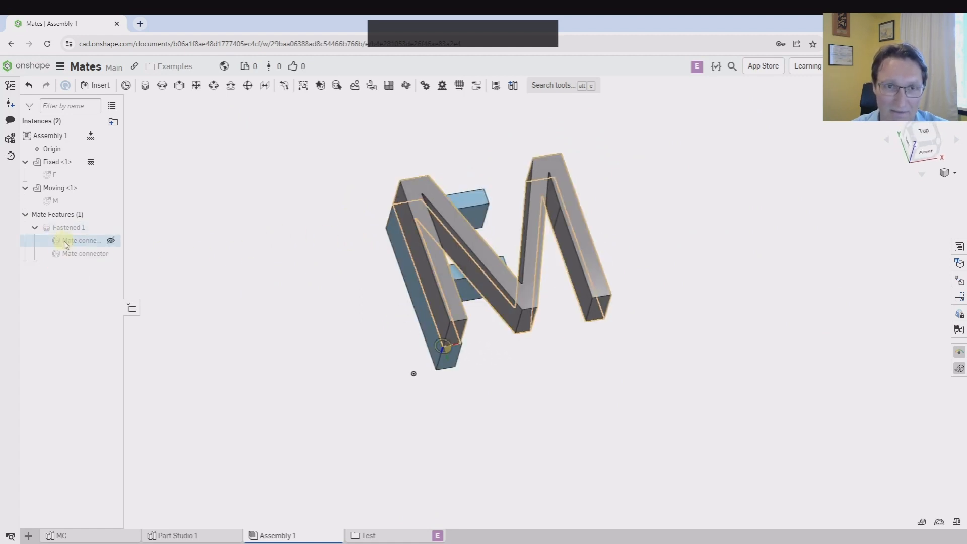
# Delete the Fastened mate from the assembly's mate features.
pyautogui.click(36, 227)
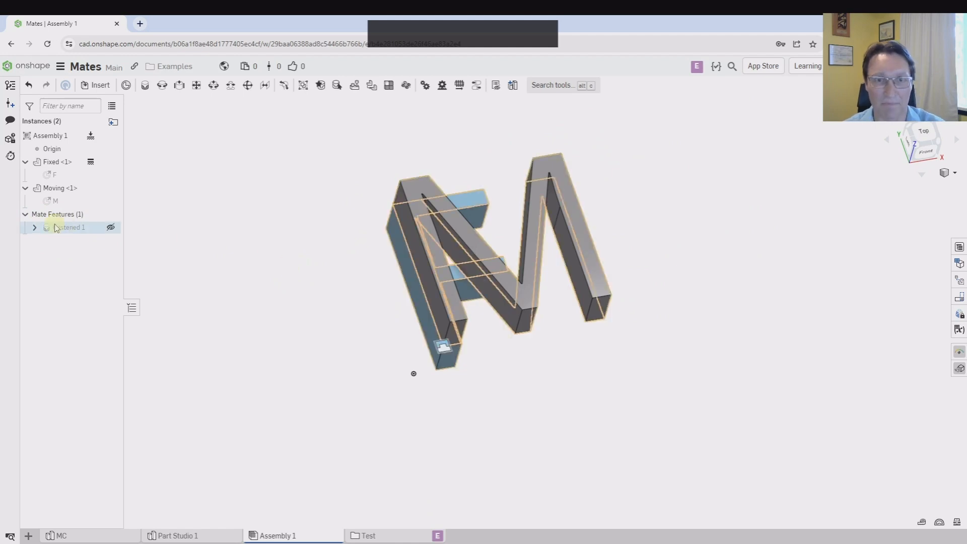
pyautogui.press('Delete')
pyautogui.click(227, 239)
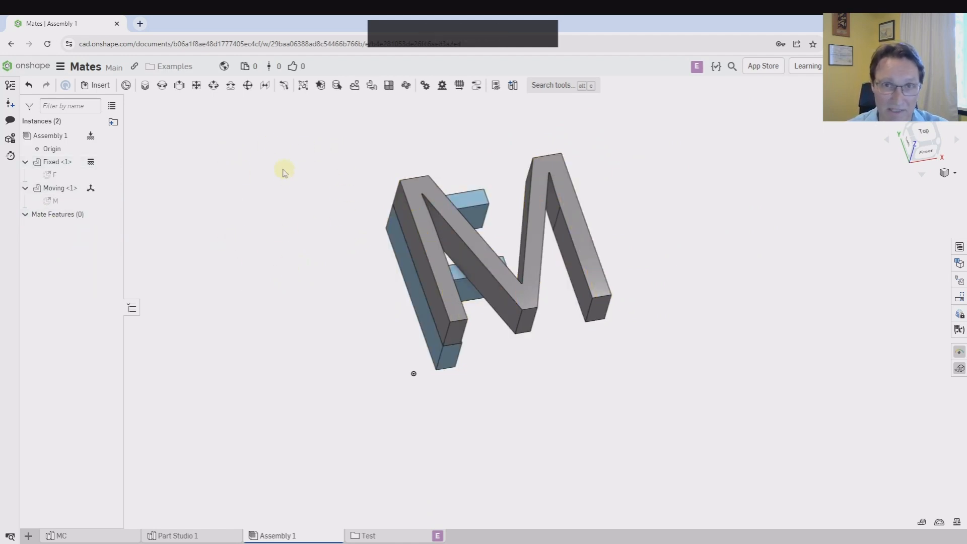
# Start an assembly mate connector using Between entities, with the underside face of F's upper arm as the origin entity.
pyautogui.click(126, 87)
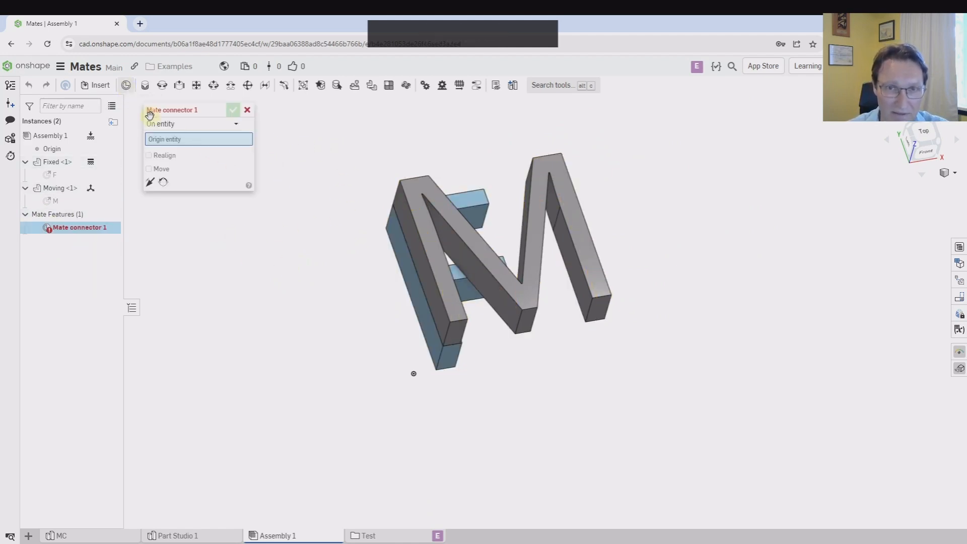
pyautogui.click(552, 294)
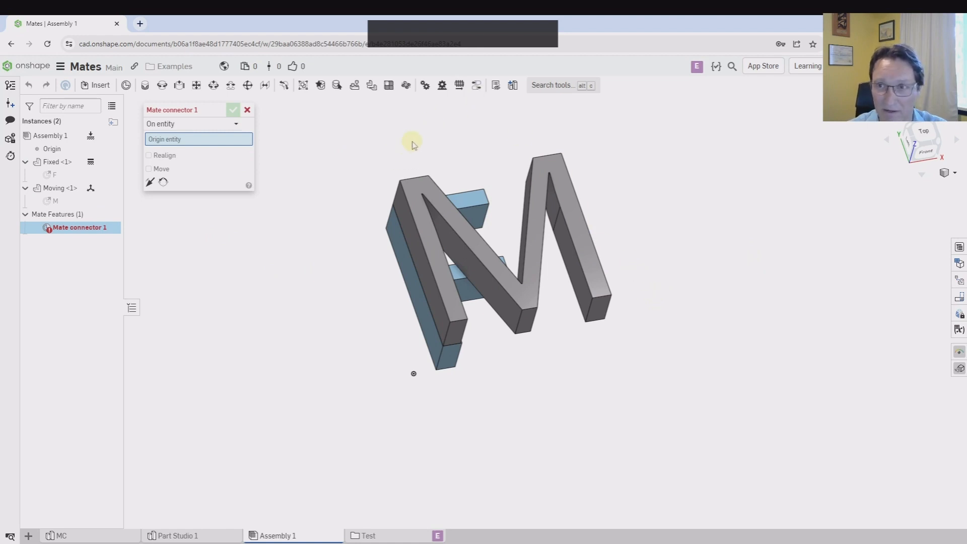
pyautogui.moveTo(575, 344); pyautogui.dragTo(537, 310, button='right')
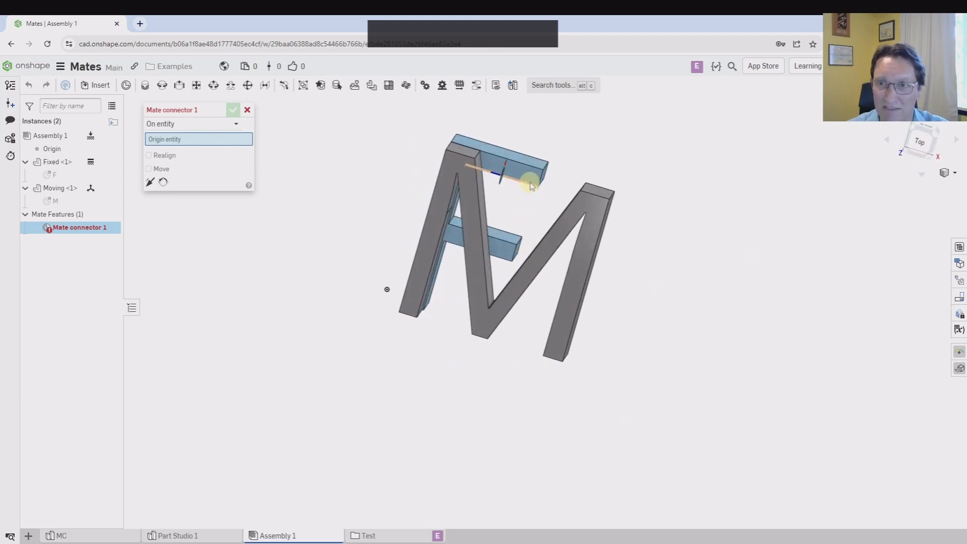
pyautogui.click(188, 126)
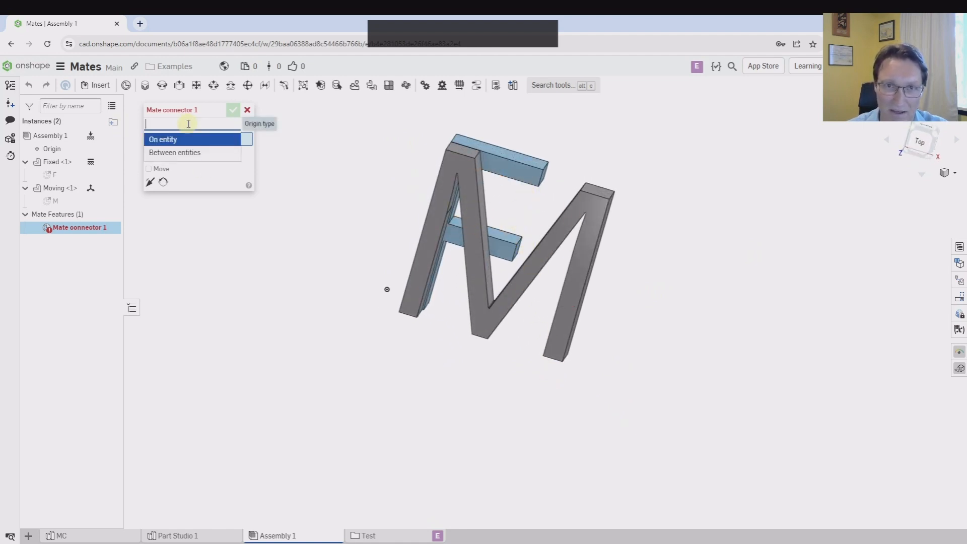
pyautogui.click(189, 154)
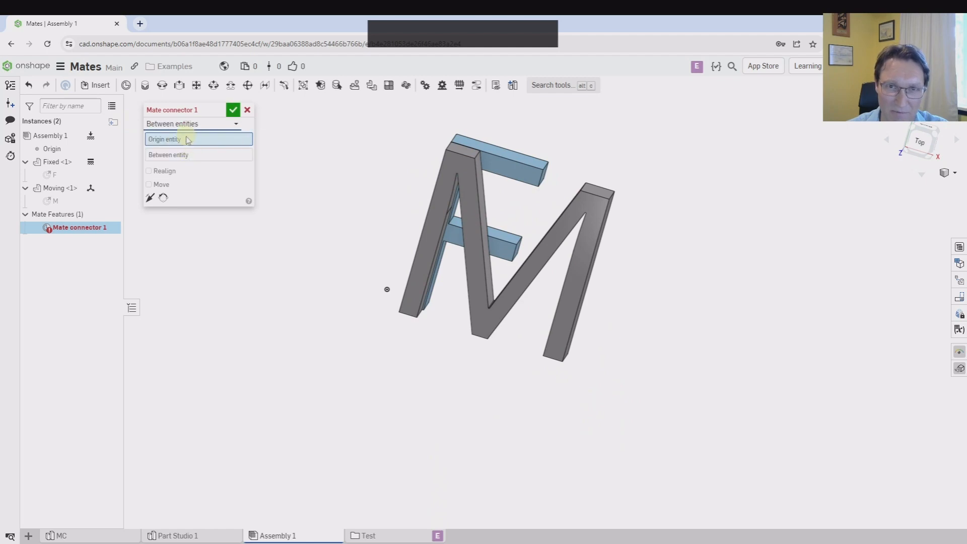
pyautogui.moveTo(540, 242); pyautogui.dragTo(554, 179, button='right')
pyautogui.scroll(-4, 524, 228)
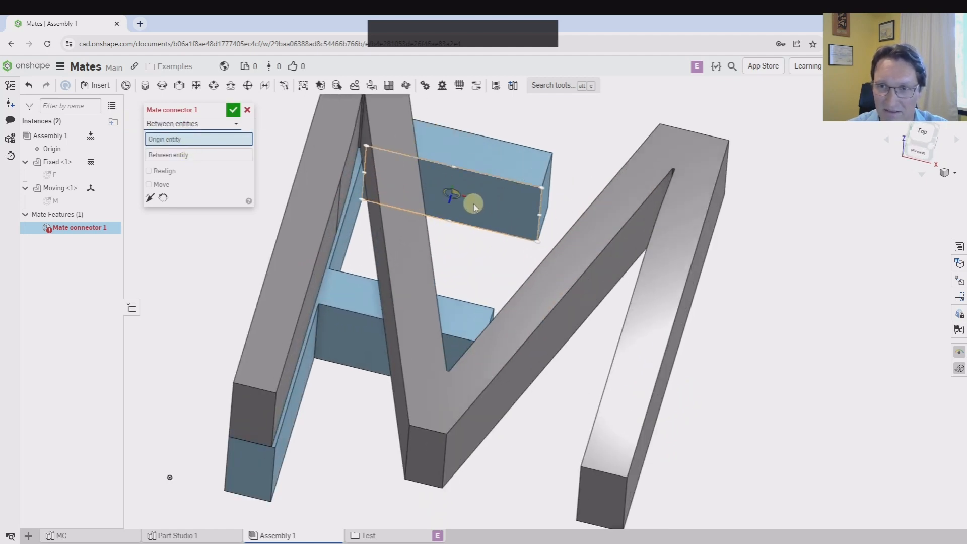
pyautogui.click(473, 206)
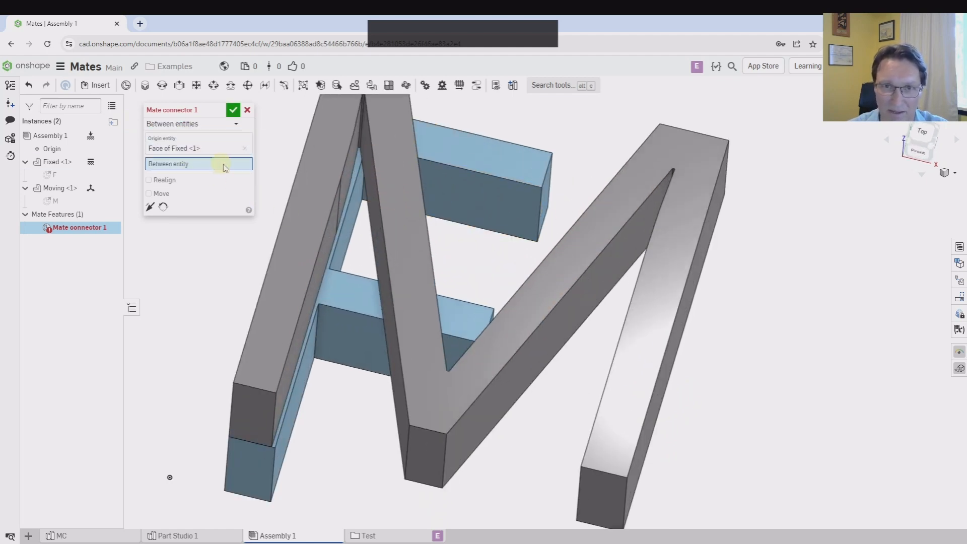
# Set the upper face of F's middle arm as the between entity and create the mate connector.
pyautogui.moveTo(486, 256)
pyautogui.mouseDown(button='right')
pyautogui.moveTo(468, 282)
pyautogui.moveTo(485, 259)
pyautogui.mouseUp(button='right')
pyautogui.click(485, 259)
pyautogui.scroll(4, 491, 241)
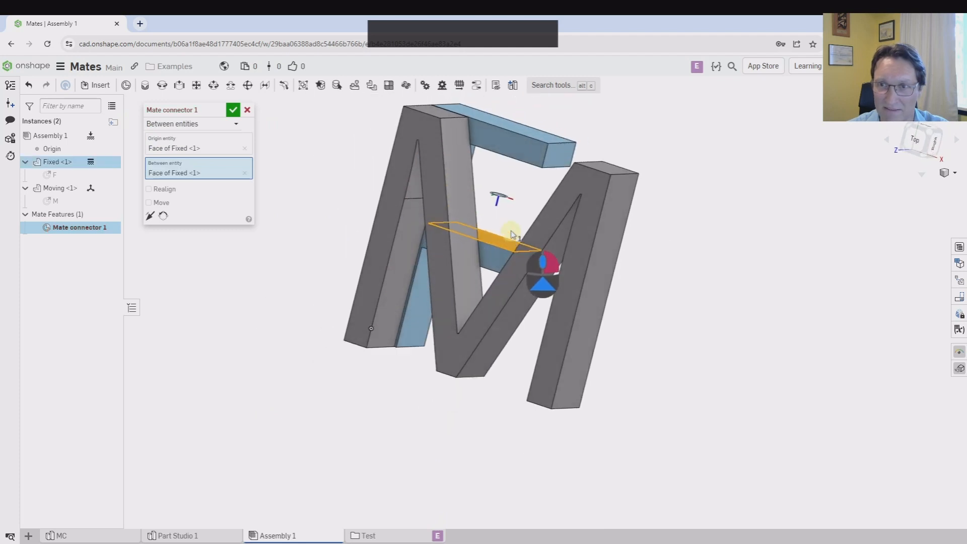
pyautogui.scroll(-6, 500, 215)
pyautogui.scroll(5, 503, 214)
pyautogui.moveTo(526, 207); pyautogui.dragTo(541, 232, button='right')
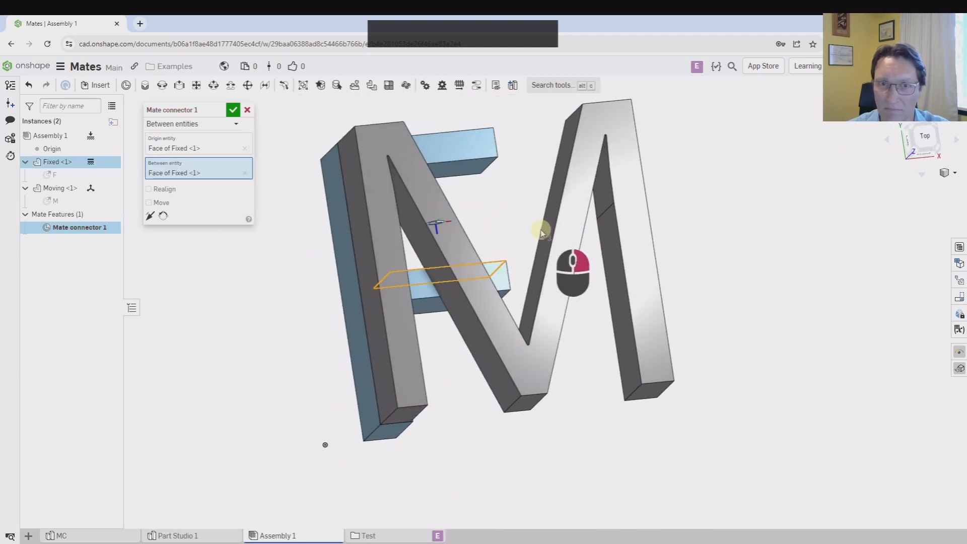
pyautogui.click(233, 110)
# Inspect the new mate connector between F's arms, and move the letter M clear of F to its right side.
pyautogui.moveTo(248, 177); pyautogui.dragTo(203, 225, button='right')
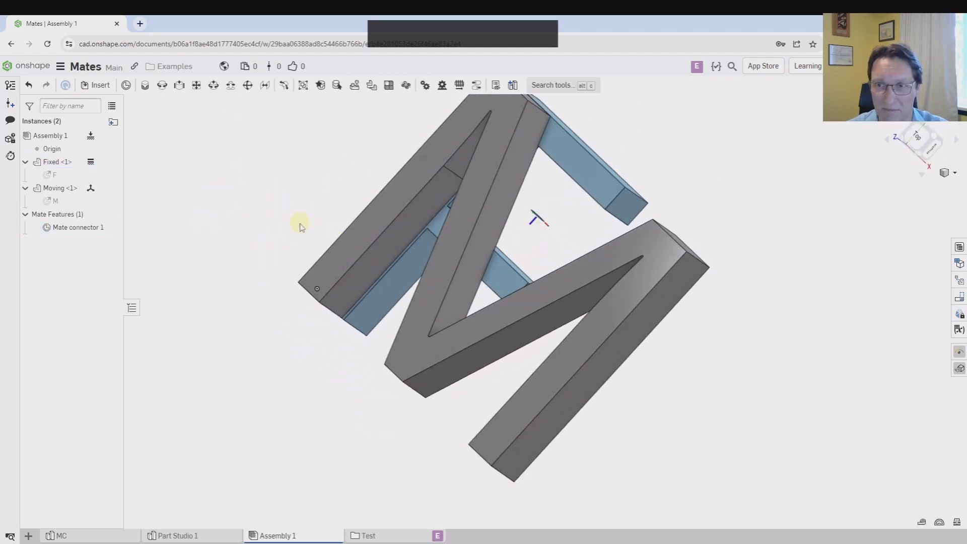
pyautogui.moveTo(299, 226); pyautogui.dragTo(309, 203, button='right')
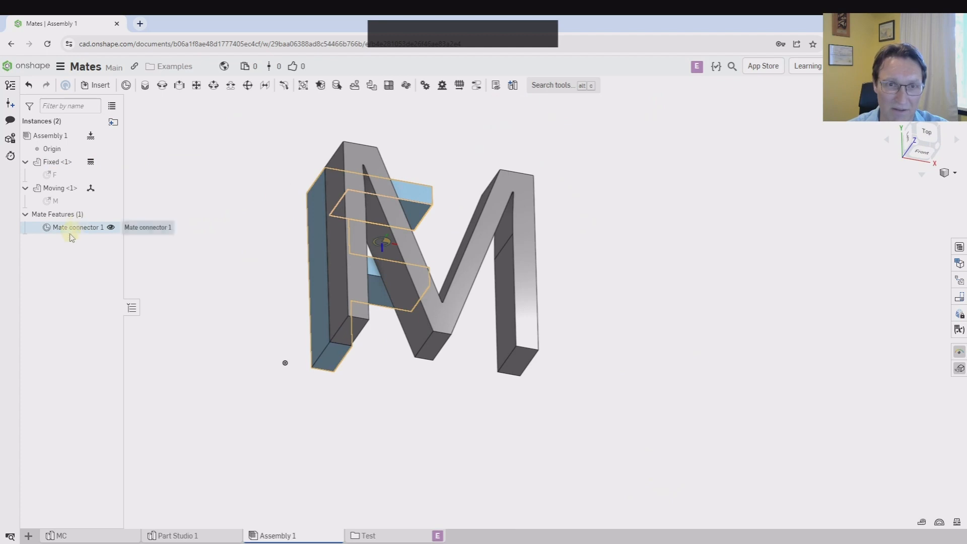
pyautogui.moveTo(198, 277); pyautogui.dragTo(151, 262, button='right')
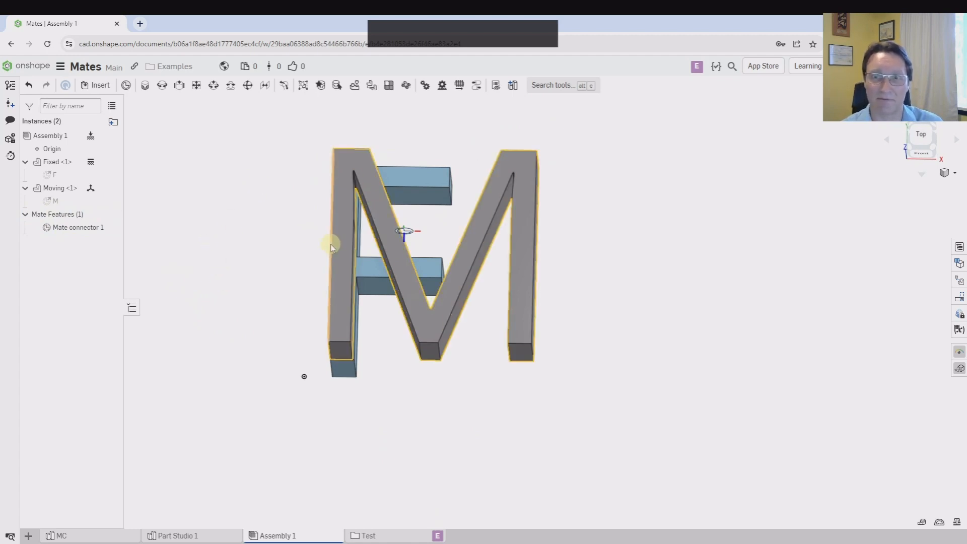
pyautogui.moveTo(335, 241); pyautogui.dragTo(540, 220)
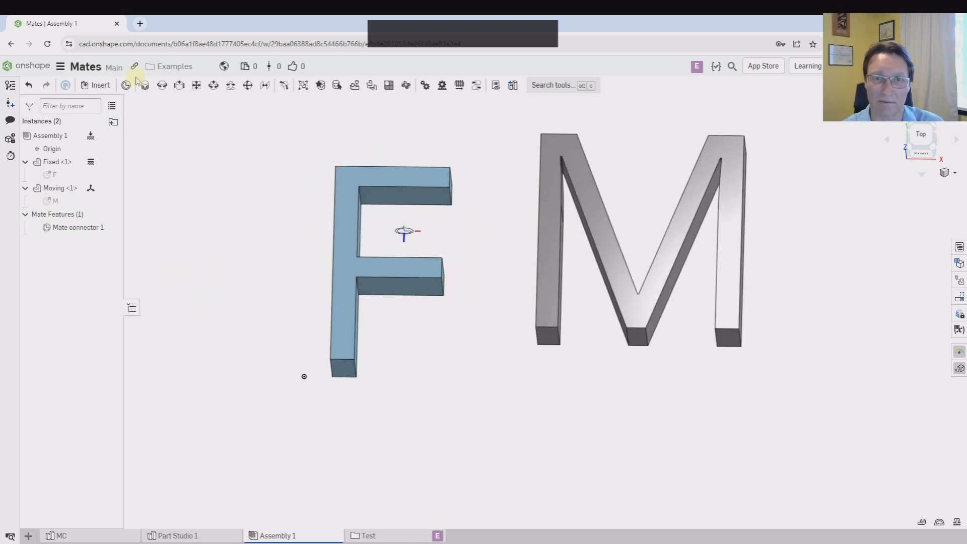
# Try a Fastened mate from the bottom edge midpoint of M's left leg end face to the top edge midpoint of F's stem end face.
pyautogui.scroll(-5, 555, 318)
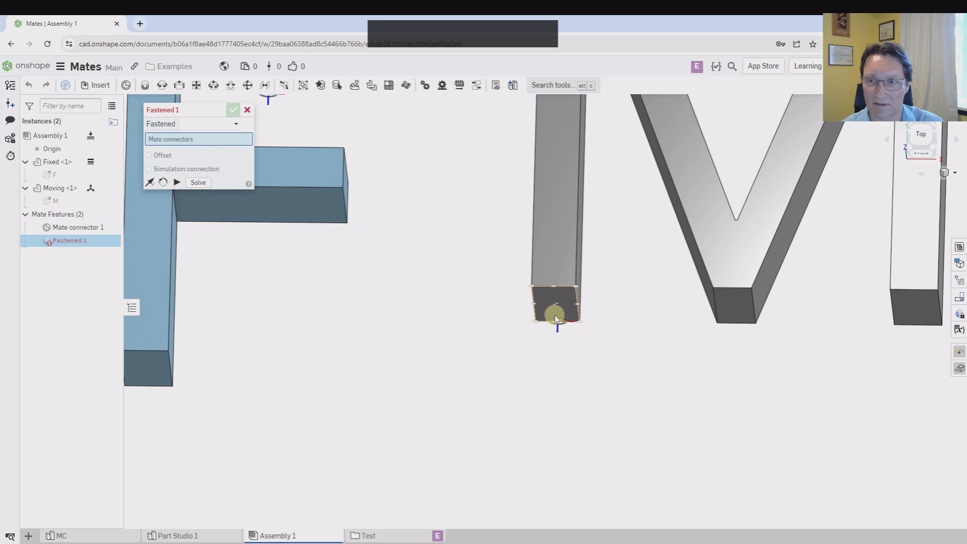
pyautogui.click(555, 319)
pyautogui.moveTo(183, 323); pyautogui.dragTo(343, 347, button='middle')
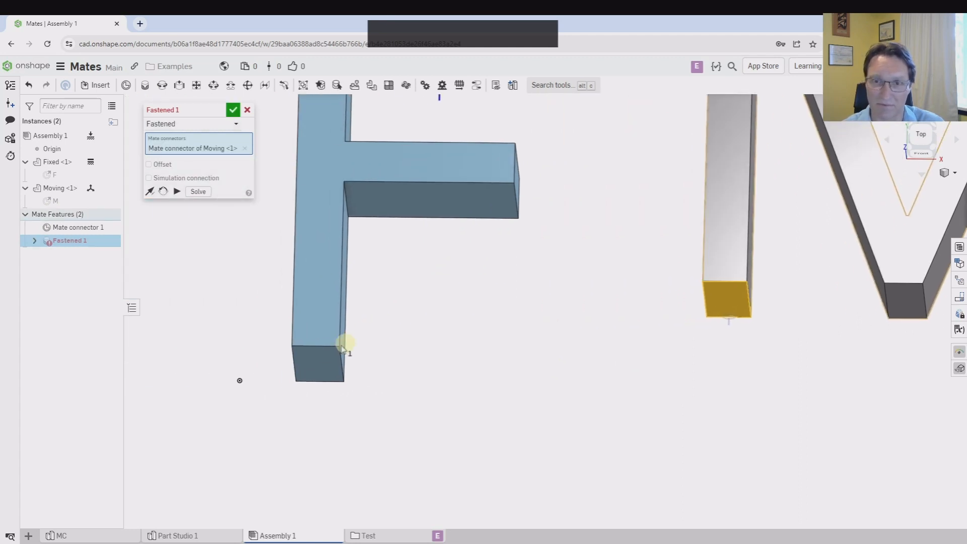
pyautogui.click(316, 352)
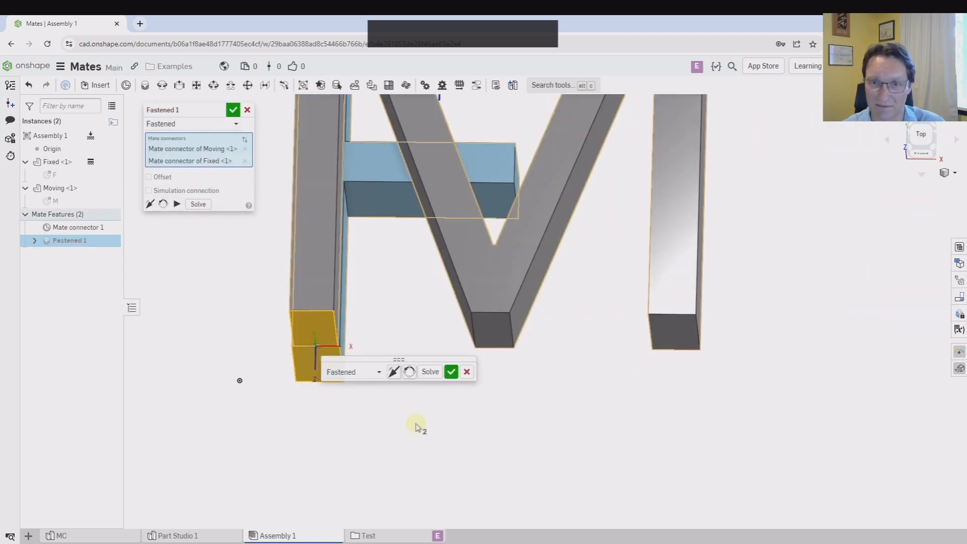
pyautogui.scroll(-3, 230, 337)
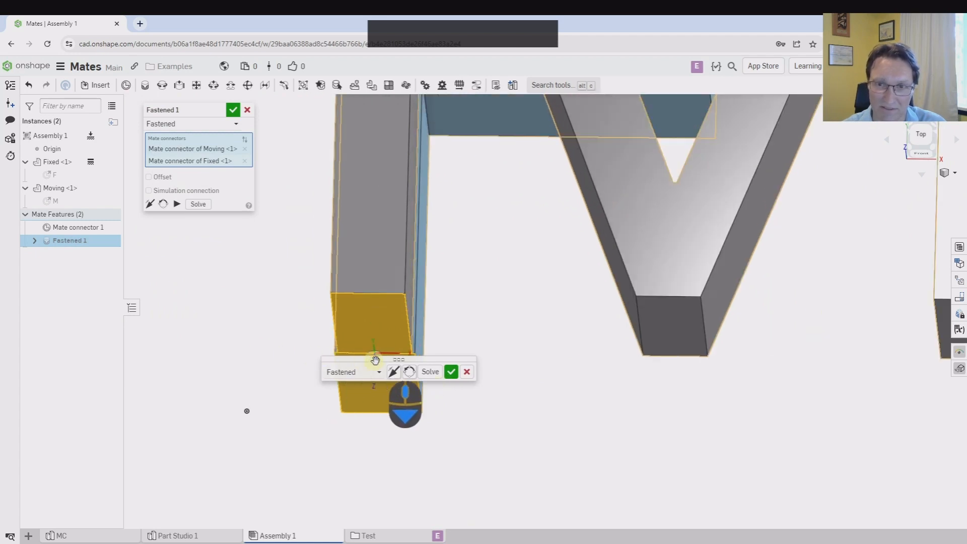
pyautogui.moveTo(519, 296); pyautogui.dragTo(614, 228, button='middle')
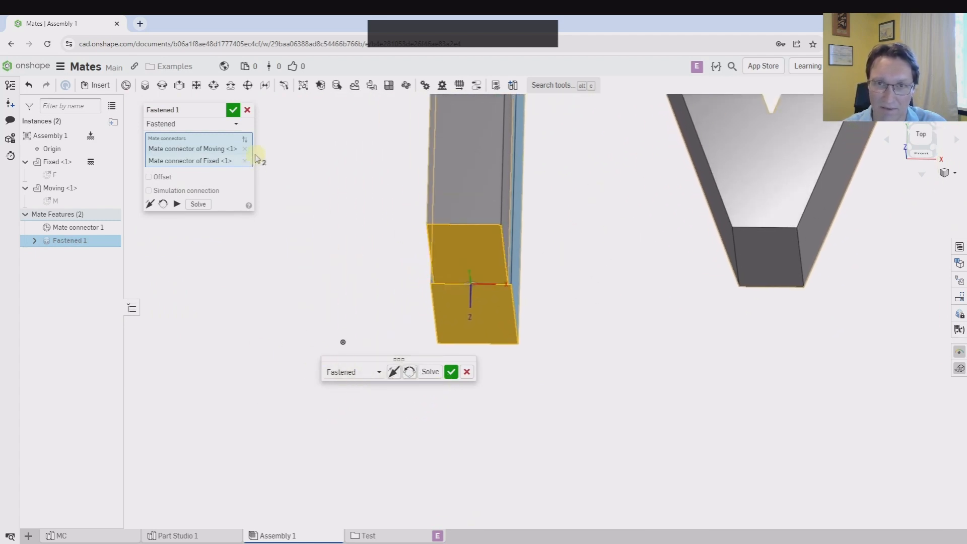
# Create a Fastened mate from the bottom left corner of M's left leg end face to the top left corner of F's stem end face.
pyautogui.press('space')
pyautogui.scroll(-3, 432, 270)
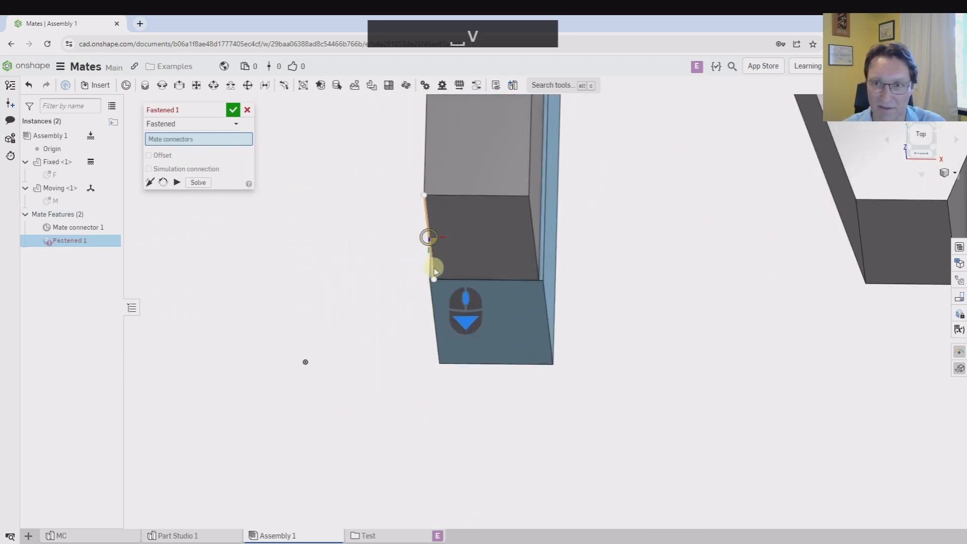
pyautogui.click(440, 271)
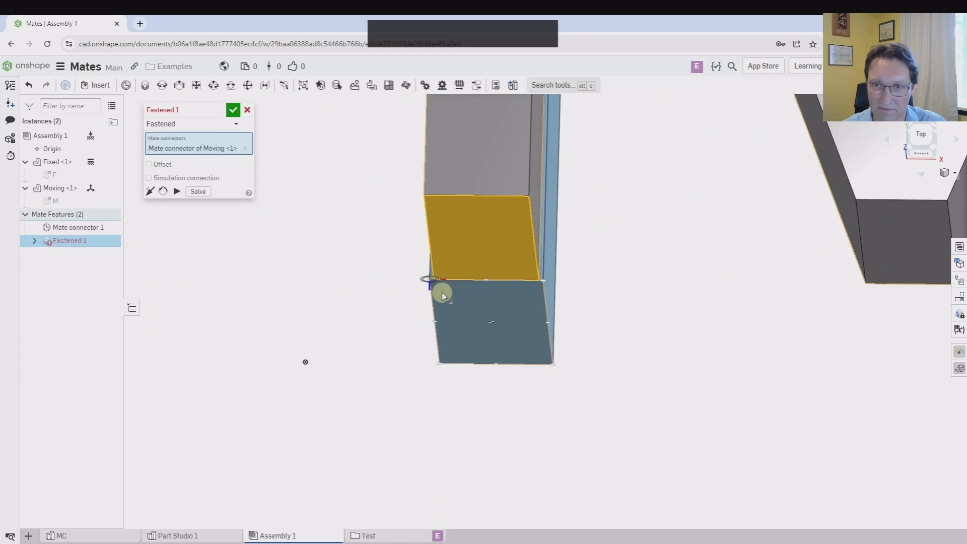
pyautogui.click(442, 295)
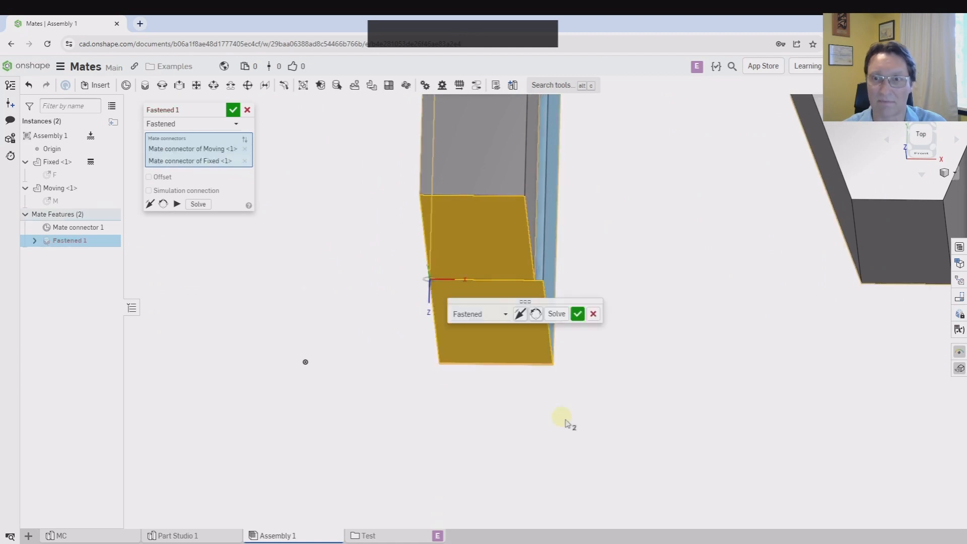
pyautogui.click(233, 111)
pyautogui.scroll(-5, 643, 395)
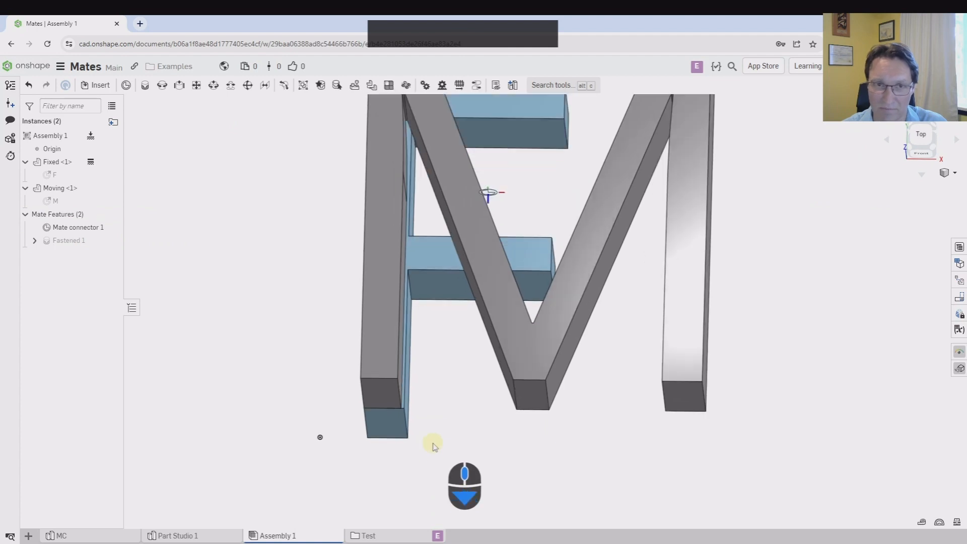
# Show both implicit mate connectors of the Fastened mate and examine each one with its origin face.
pyautogui.scroll(-2, 434, 446)
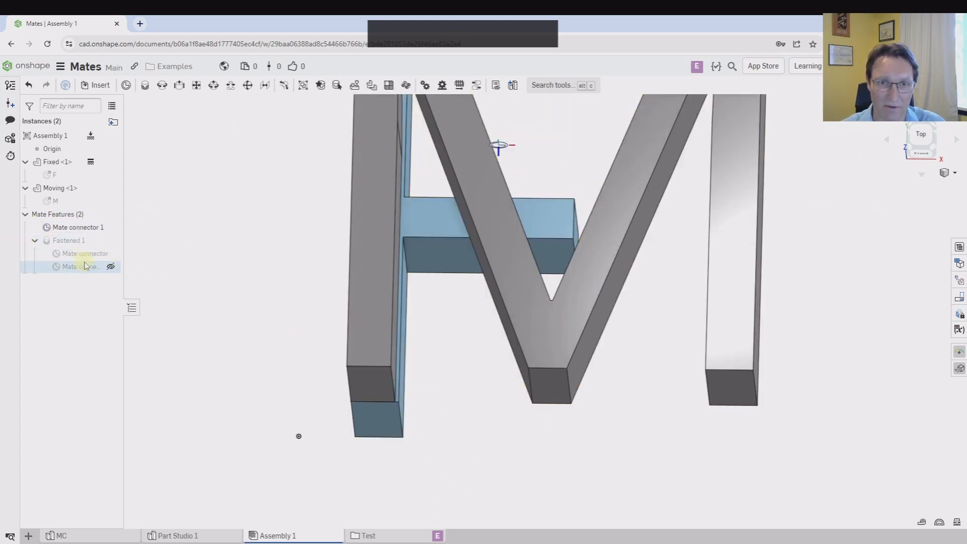
pyautogui.scroll(3, 277, 382)
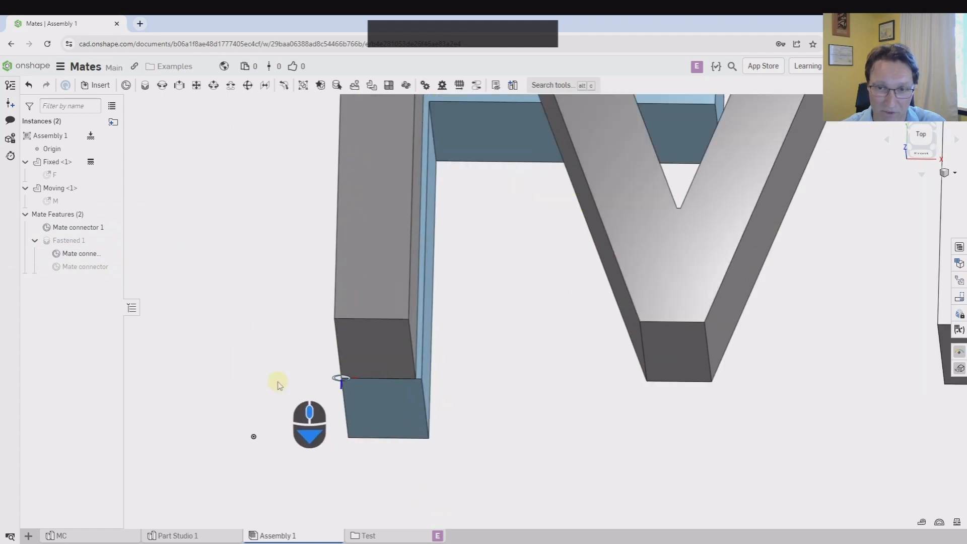
pyautogui.moveTo(276, 382); pyautogui.dragTo(287, 352, button='right')
pyautogui.click(66, 254)
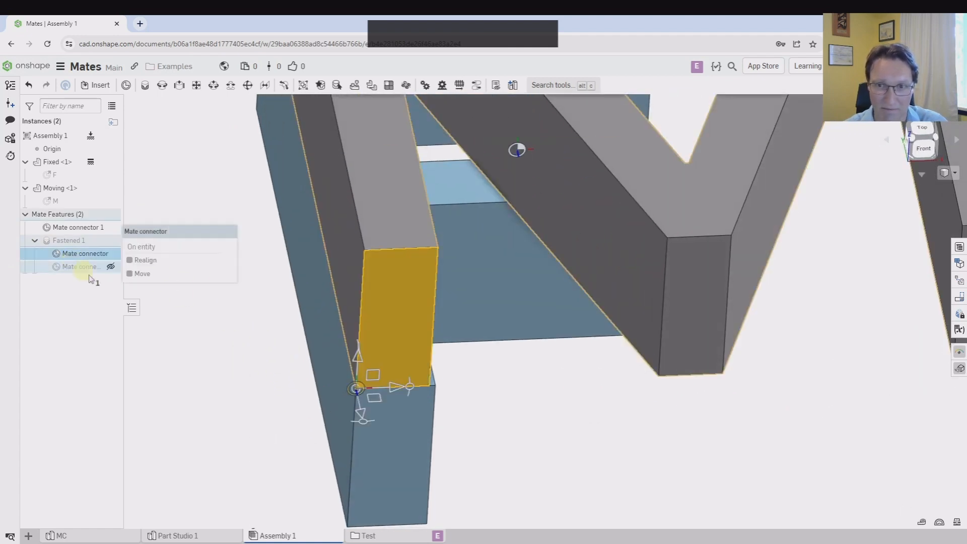
pyautogui.scroll(5, 413, 226)
pyautogui.scroll(-2, 316, 204)
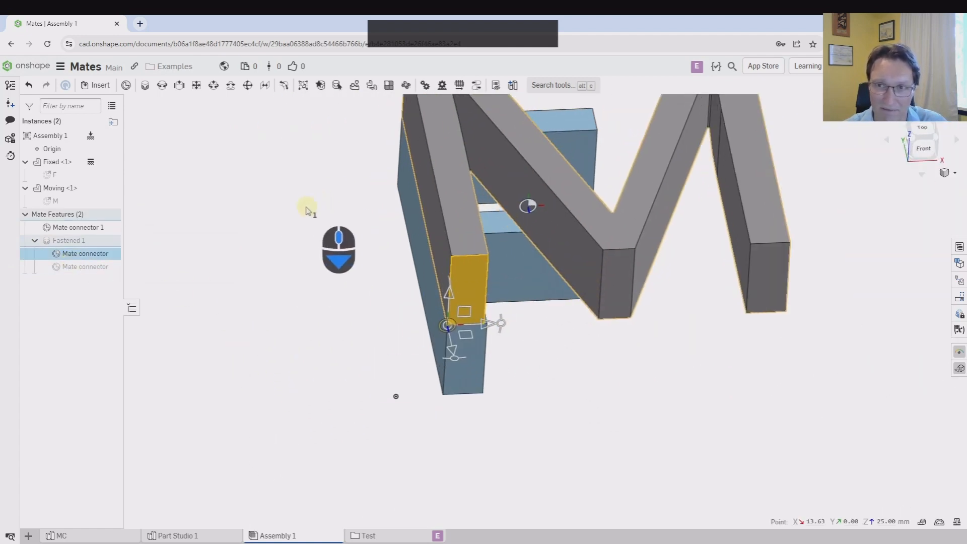
pyautogui.click(293, 224)
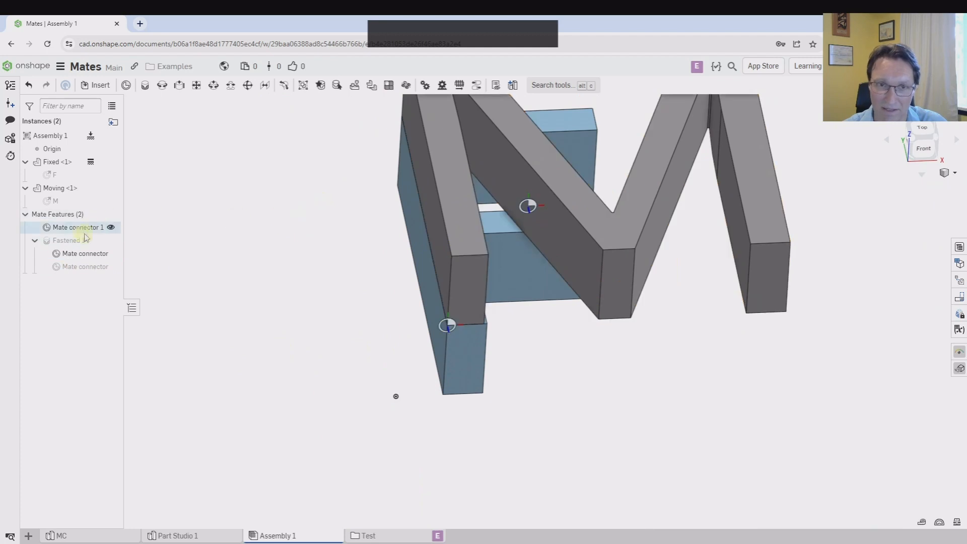
pyautogui.click(70, 275)
pyautogui.scroll(-3, 452, 358)
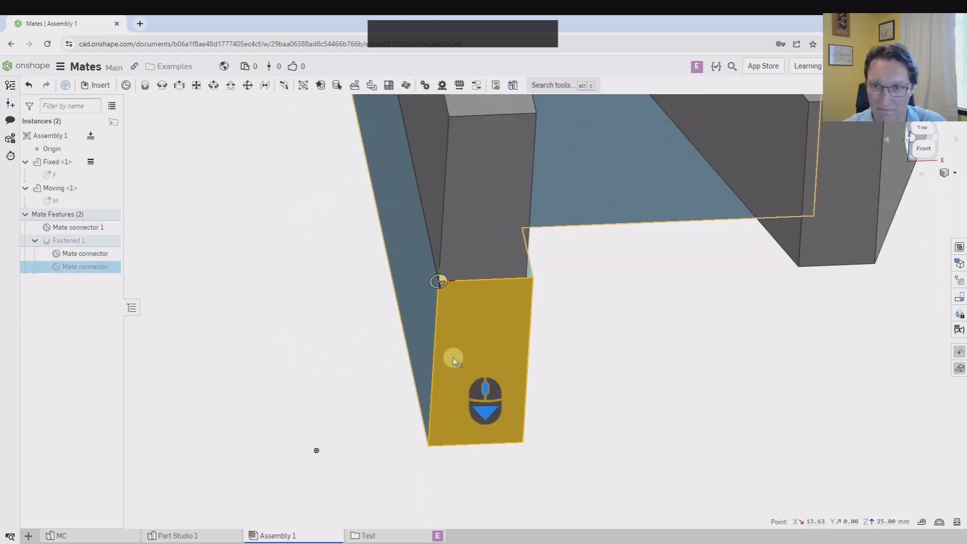
pyautogui.click(132, 275)
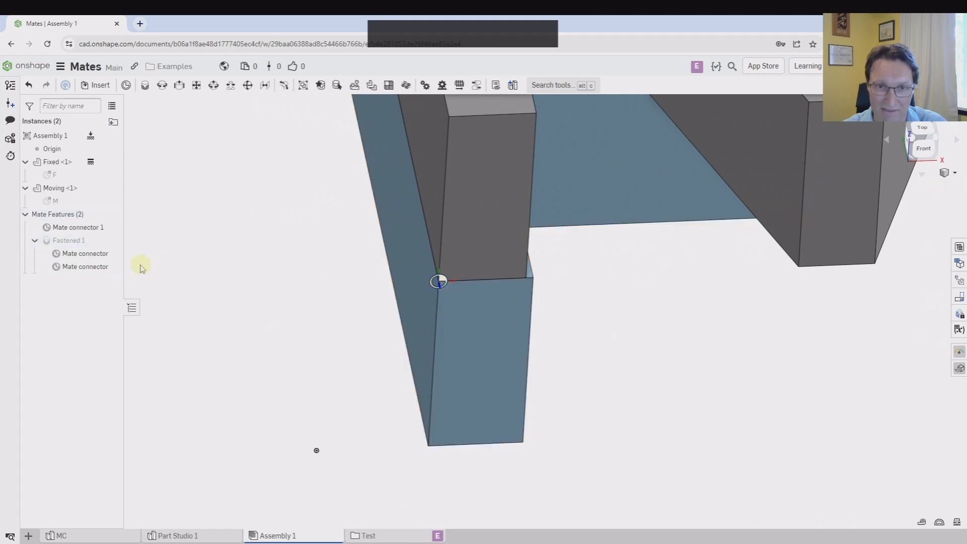
# Hide both implicit mate connectors of the Fastened mate.
pyautogui.click(111, 253)
pyautogui.click(112, 266)
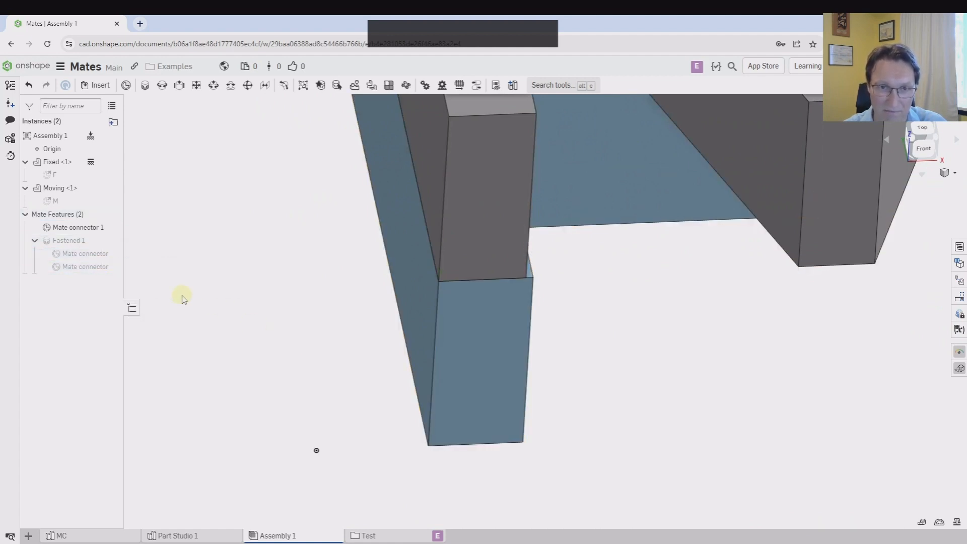
pyautogui.scroll(4, 333, 402)
pyautogui.moveTo(502, 397); pyautogui.dragTo(451, 358, button='middle')
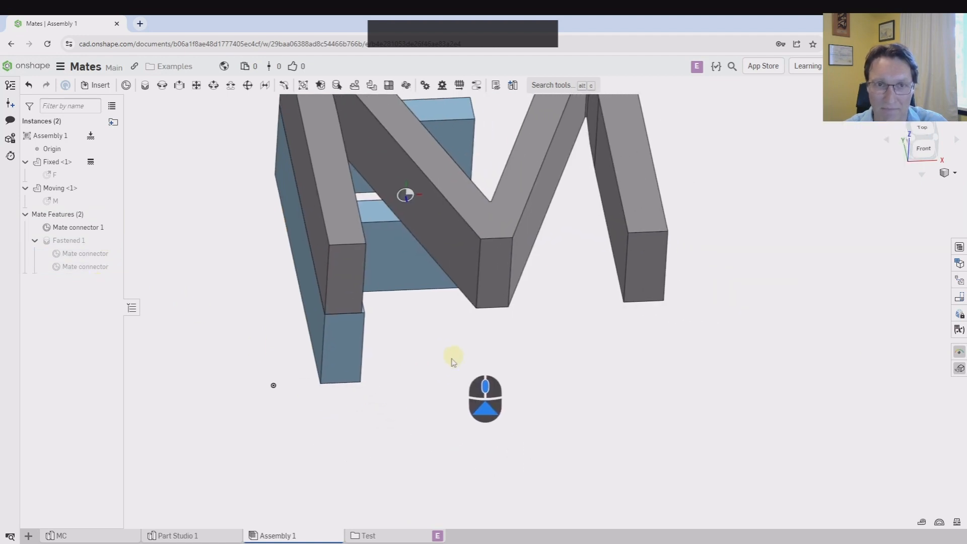
pyautogui.scroll(3, 452, 358)
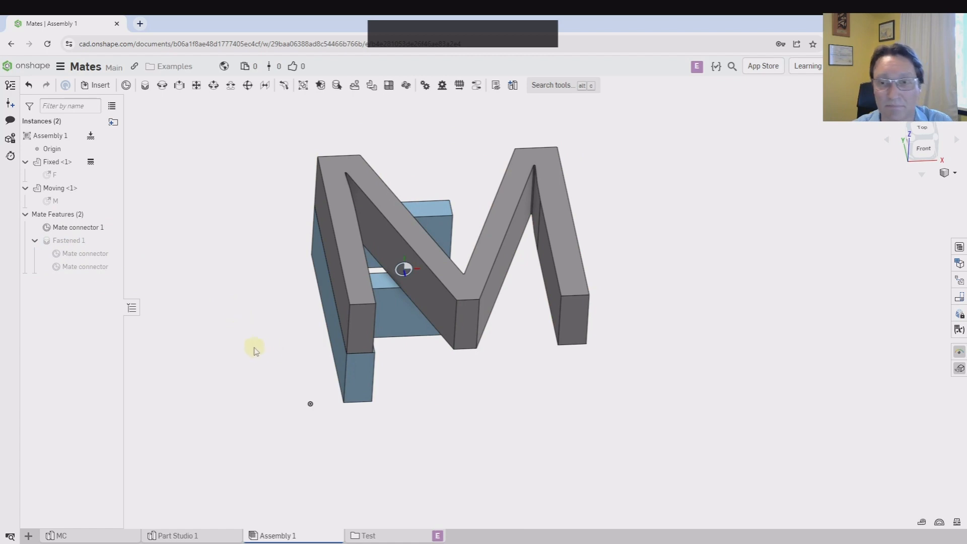
# Copy and paste the letter M and place the second instance to the right of the first.
pyautogui.keyDown('ctrl'); pyautogui.click(346, 194); pyautogui.keyUp('ctrl')
pyautogui.hotkey('ctrl', 'v')
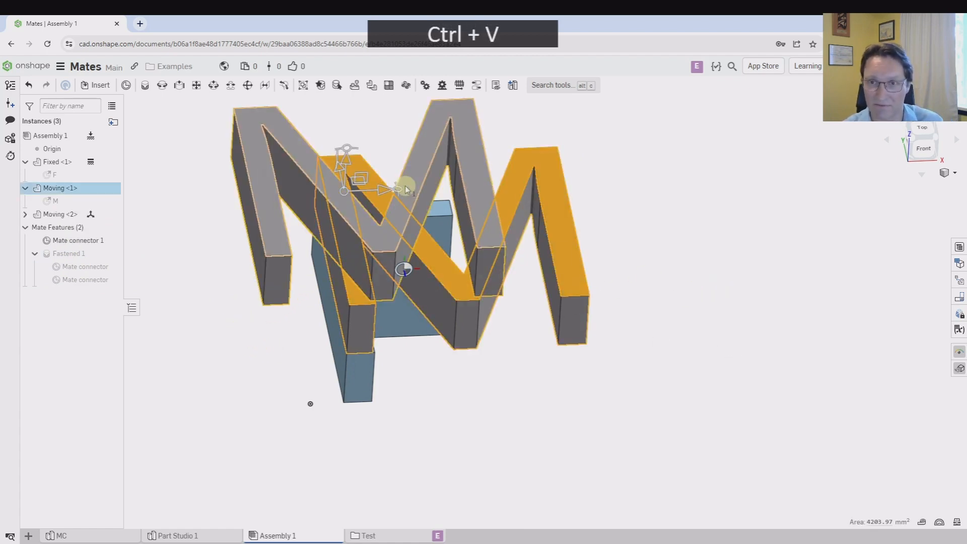
pyautogui.press('Escape')
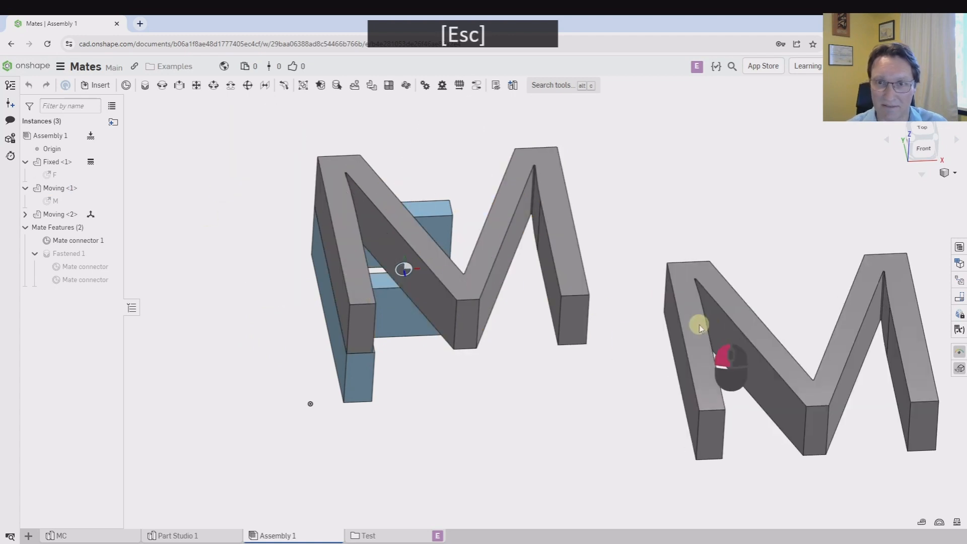
pyautogui.click(677, 255)
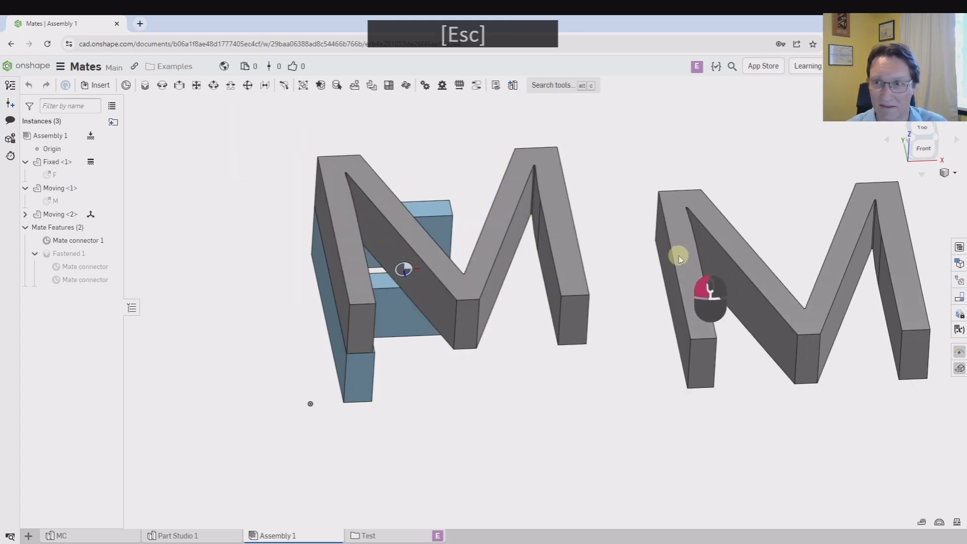
# Create a Slider mate from the back left corner of the second M's left leg top face to the Fastened mate's connector on the first M.
pyautogui.click(114, 267)
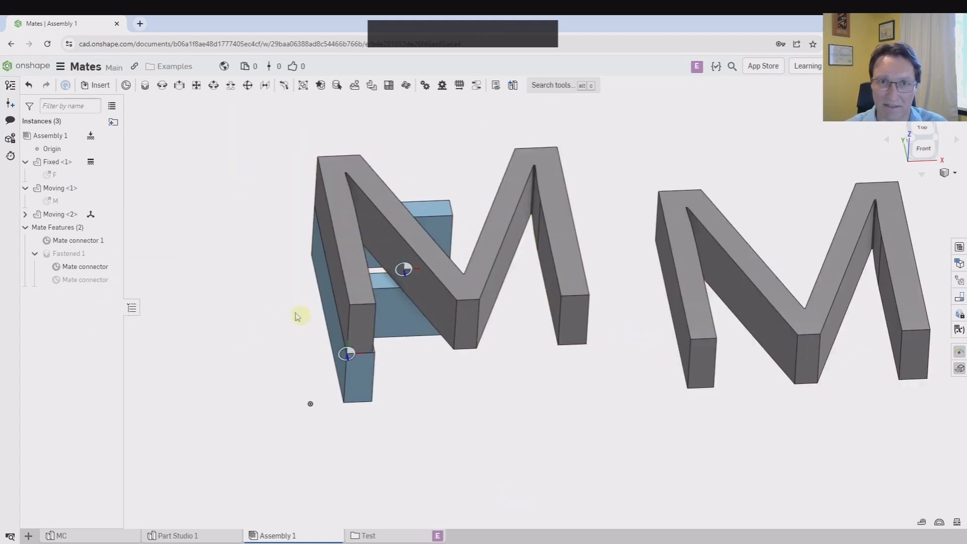
pyautogui.click(180, 85)
pyautogui.moveTo(697, 181); pyautogui.dragTo(669, 193, button='right')
pyautogui.scroll(-3, 669, 193)
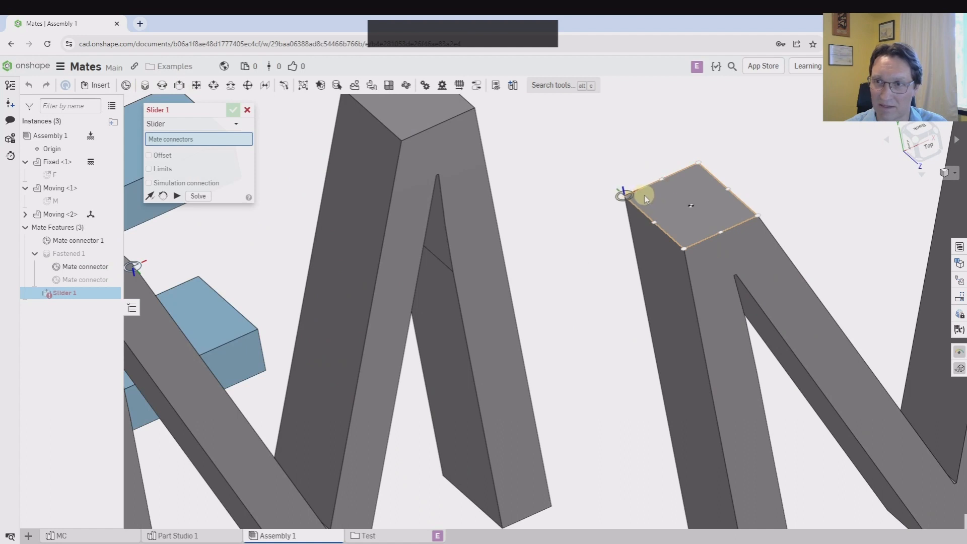
pyautogui.click(638, 194)
pyautogui.scroll(5, 638, 193)
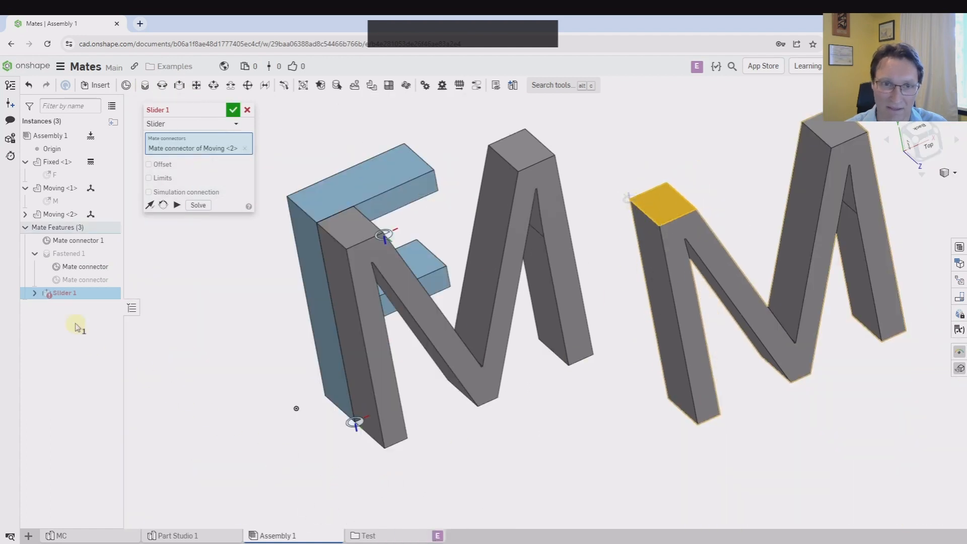
pyautogui.rightClick(83, 266)
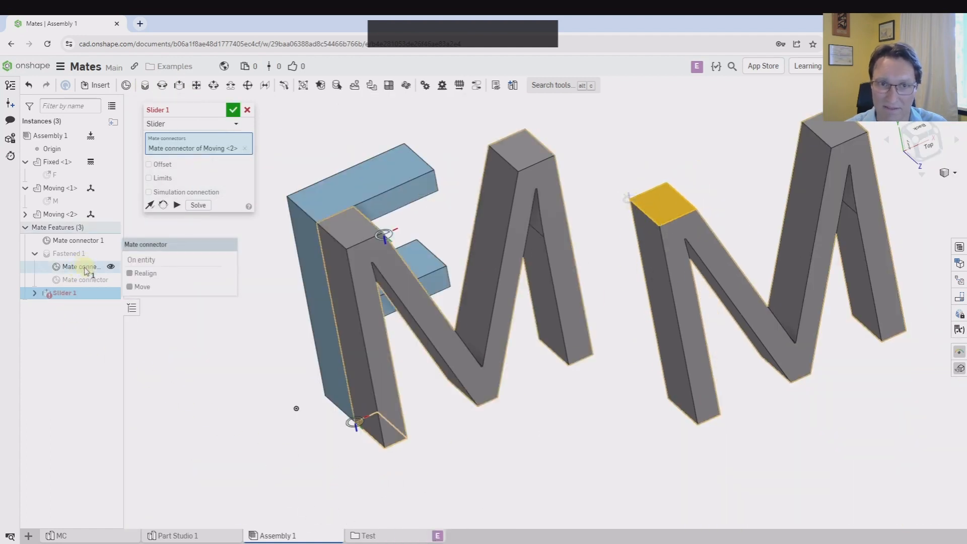
pyautogui.click(85, 267)
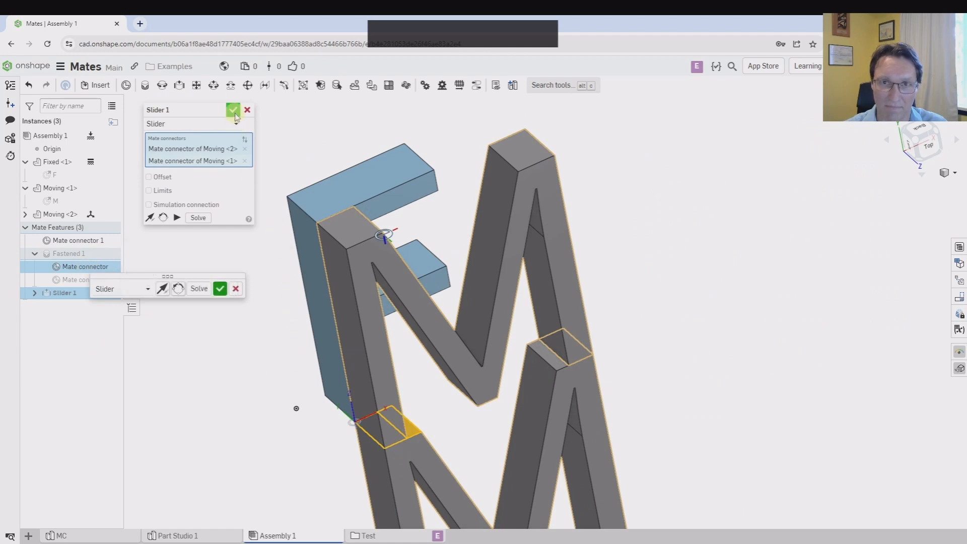
pyautogui.click(233, 109)
pyautogui.moveTo(232, 353); pyautogui.dragTo(210, 356, button='right')
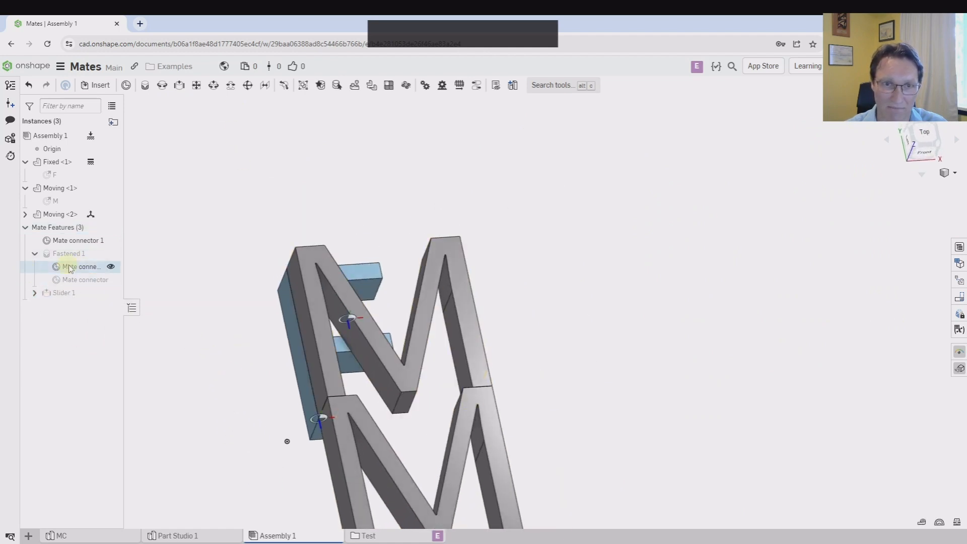
# Slide the second M away from the first along the slider axis and show the Slider mate's own connector.
pyautogui.moveTo(228, 337); pyautogui.dragTo(275, 232, button='middle')
pyautogui.moveTo(397, 366); pyautogui.dragTo(410, 431)
pyautogui.click(34, 293)
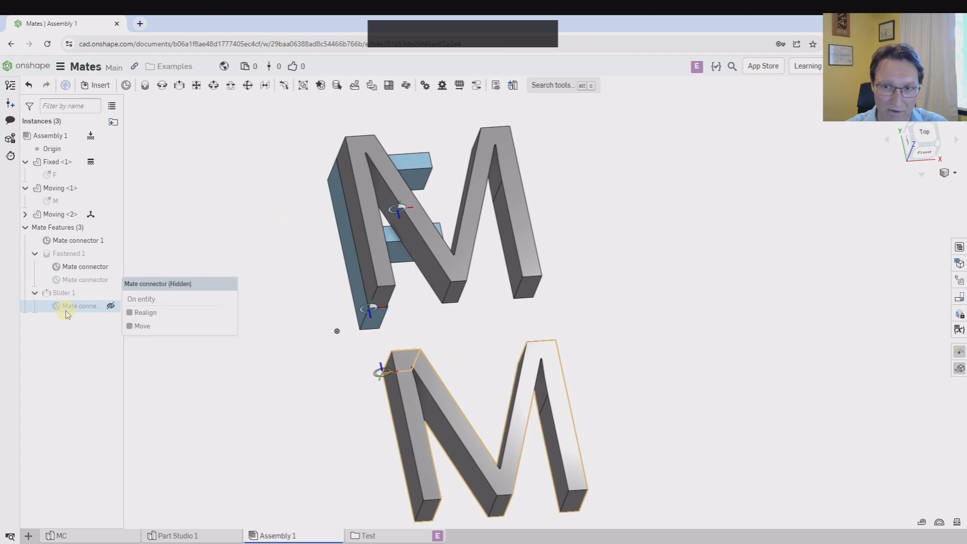
pyautogui.moveTo(353, 363); pyautogui.dragTo(389, 391, button='right')
pyautogui.scroll(-3, 388, 391)
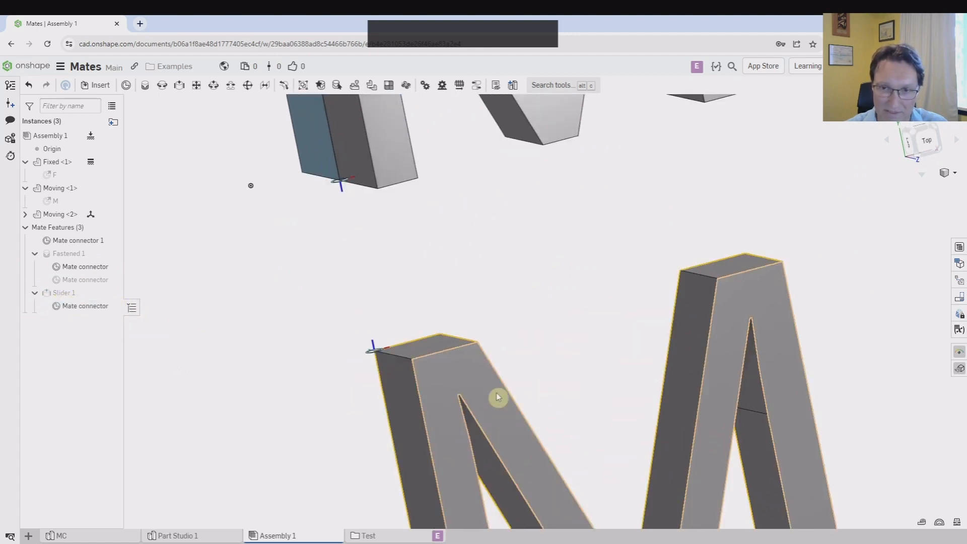
pyautogui.moveTo(496, 399); pyautogui.dragTo(383, 313, button='right')
pyautogui.scroll(-3, 384, 314)
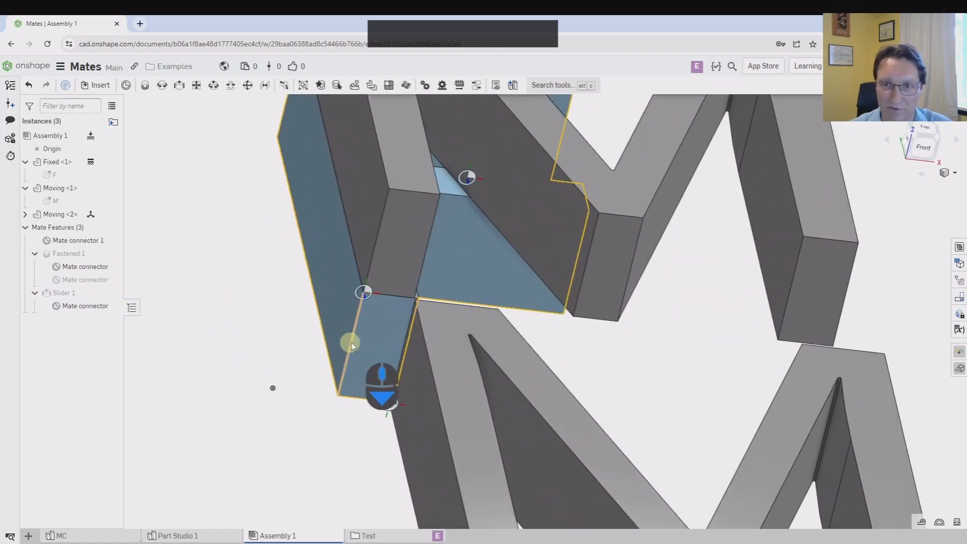
# Examine the first M's connector shared by the Fastened and Slider mates, and hide it.
pyautogui.rightClick(88, 269)
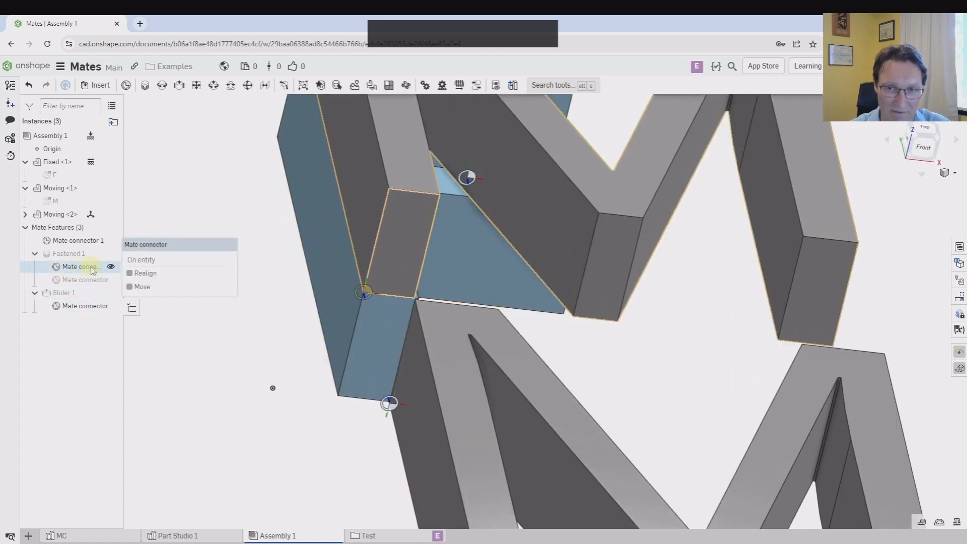
pyautogui.click(222, 318)
pyautogui.scroll(2, 222, 317)
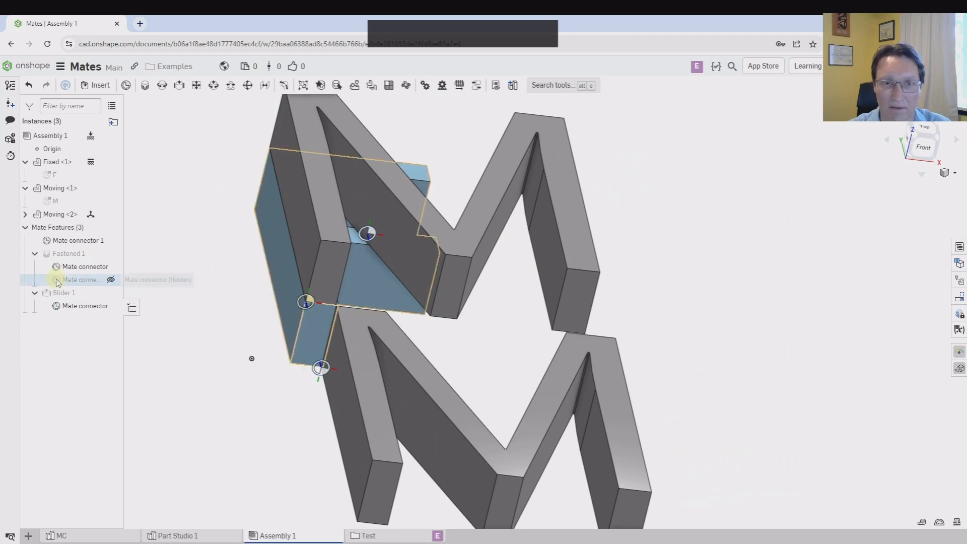
pyautogui.scroll(2, 231, 315)
pyautogui.scroll(-2, 359, 250)
pyautogui.moveTo(359, 250); pyautogui.dragTo(372, 313, button='right')
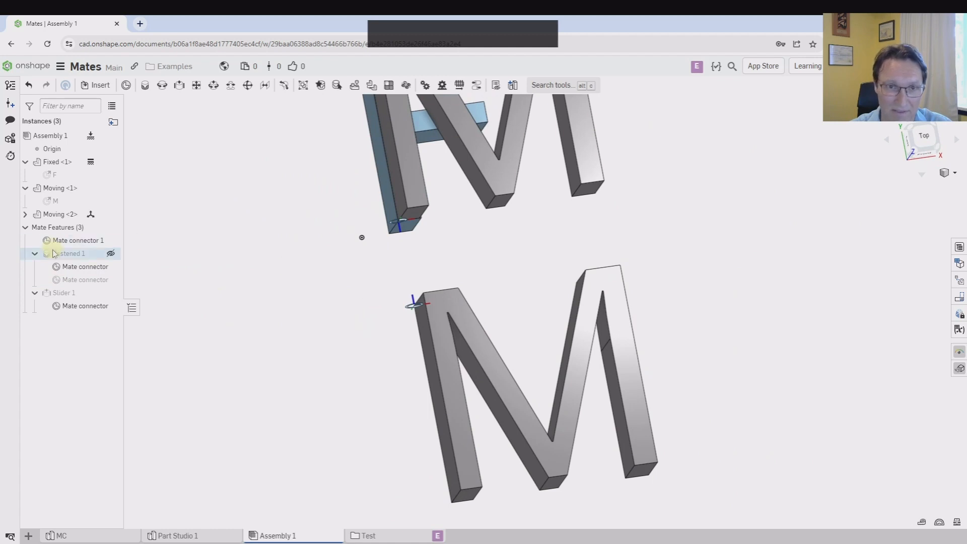
pyautogui.click(111, 266)
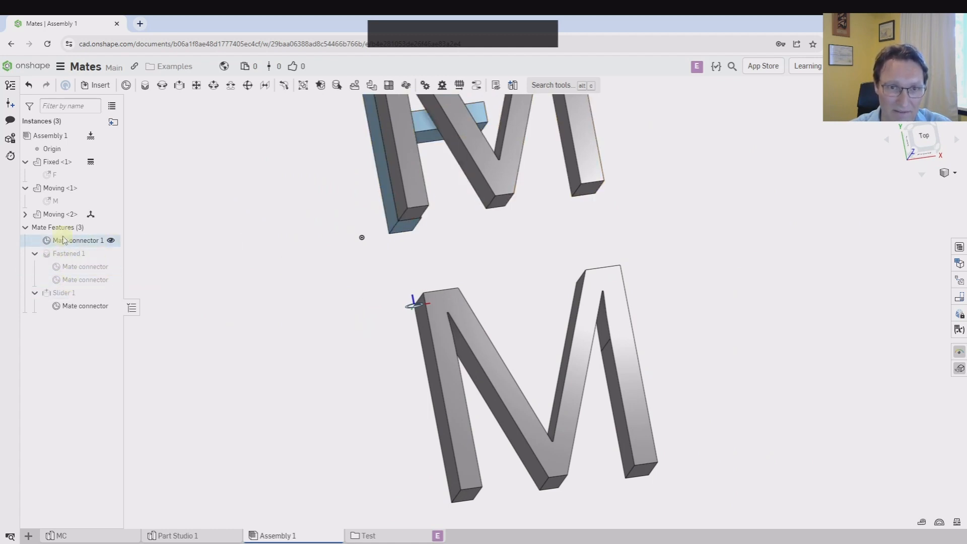
# Edit the Fastened mate's connector on the first M's end face, moving its origin -10 mm along Y.
pyautogui.doubleClick(78, 270)
pyautogui.moveTo(252, 367); pyautogui.dragTo(267, 331, button='right')
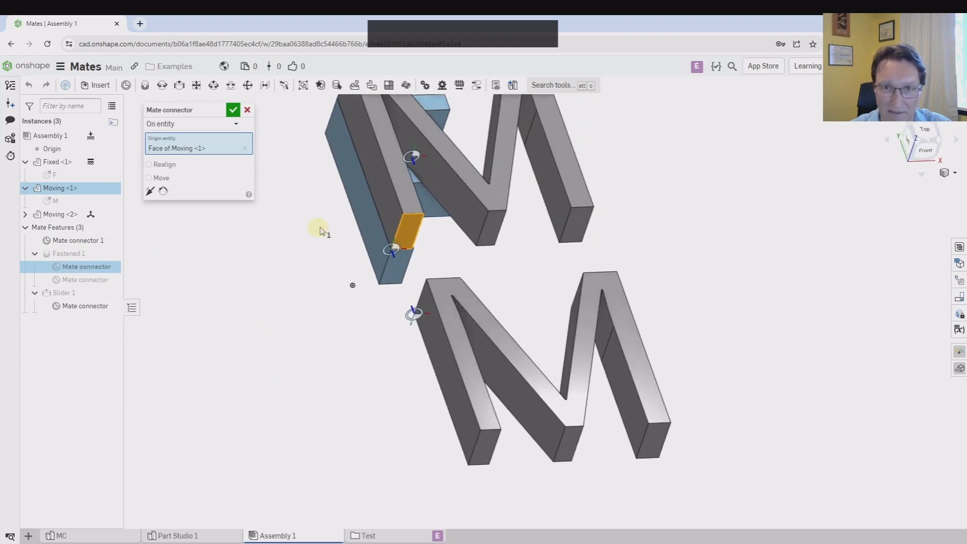
pyautogui.scroll(-2, 319, 224)
pyautogui.click(158, 180)
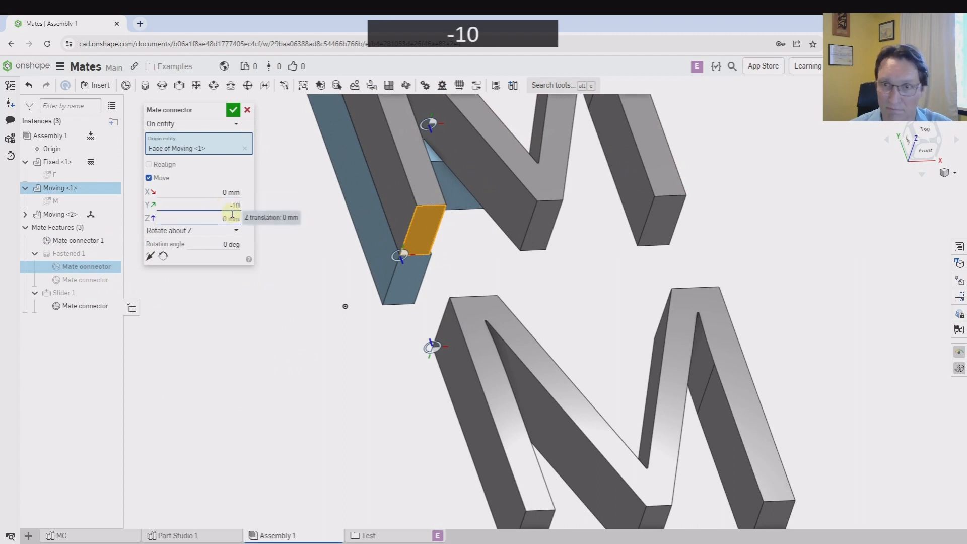
pyautogui.press('Return')
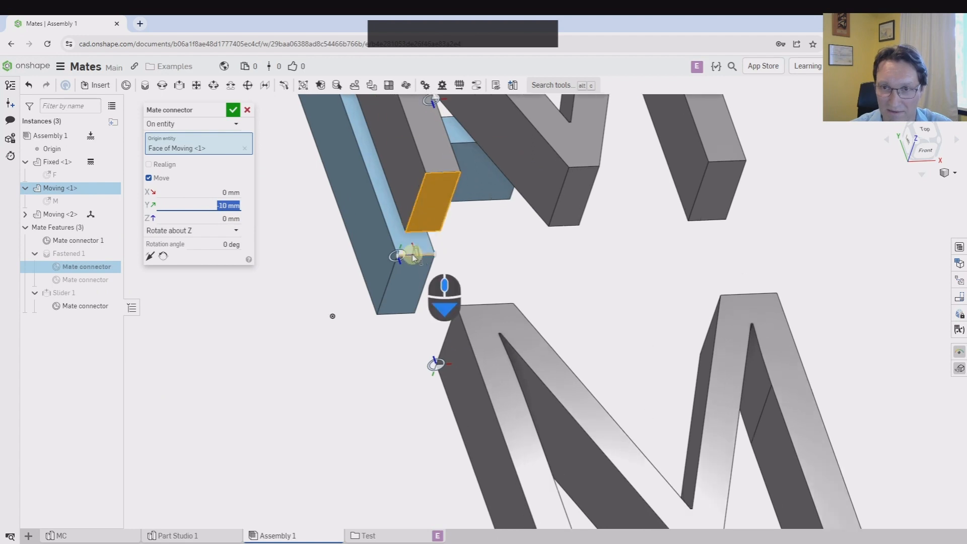
pyautogui.scroll(-1, 400, 252)
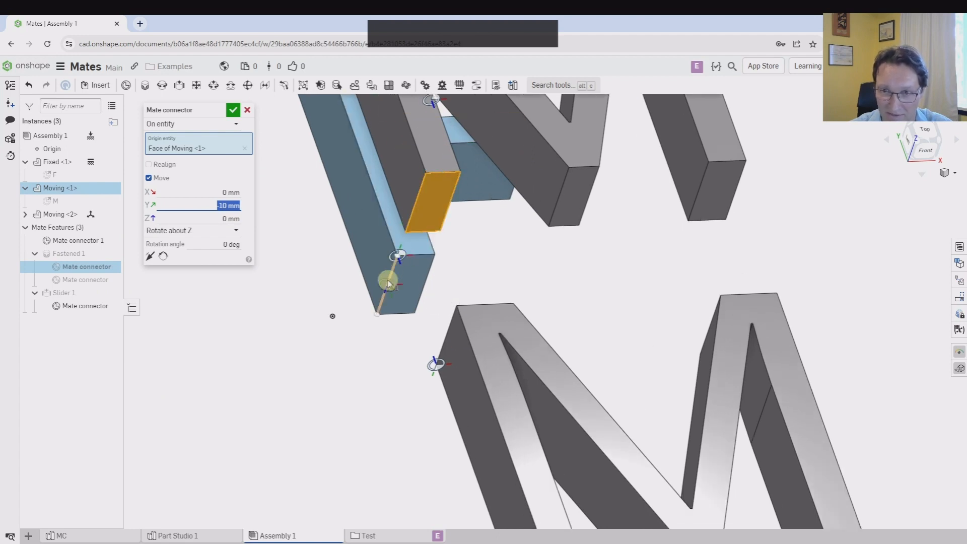
pyautogui.scroll(-2, 405, 227)
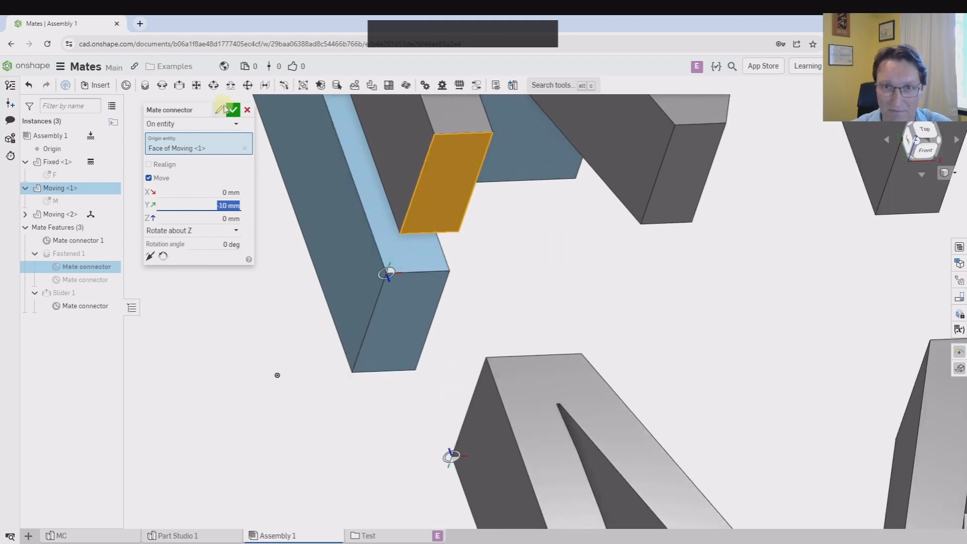
pyautogui.click(232, 110)
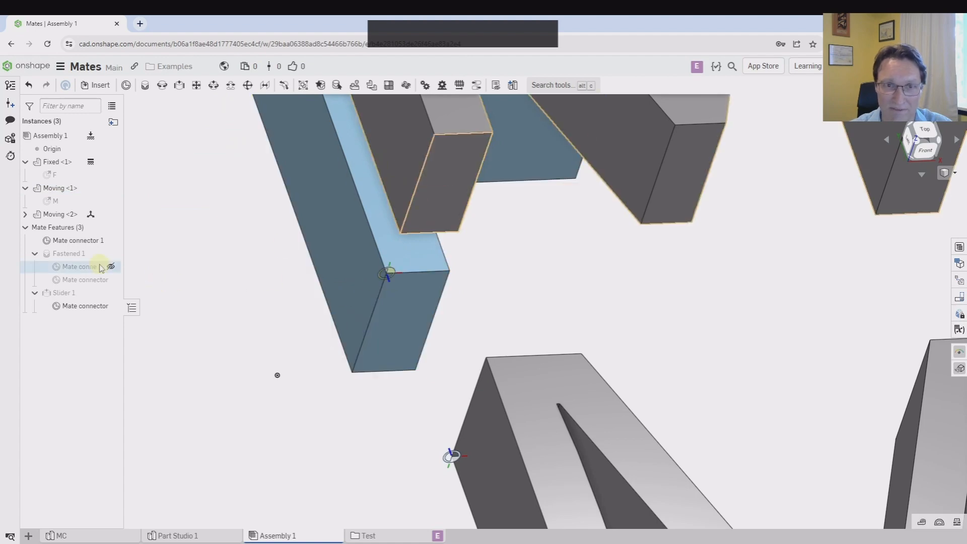
# Hide the Slider mate's connector, collapse both mates, and show the explicit connectors of parts F and M.
pyautogui.scroll(3, 390, 345)
pyautogui.moveTo(431, 341); pyautogui.dragTo(423, 293, button='right')
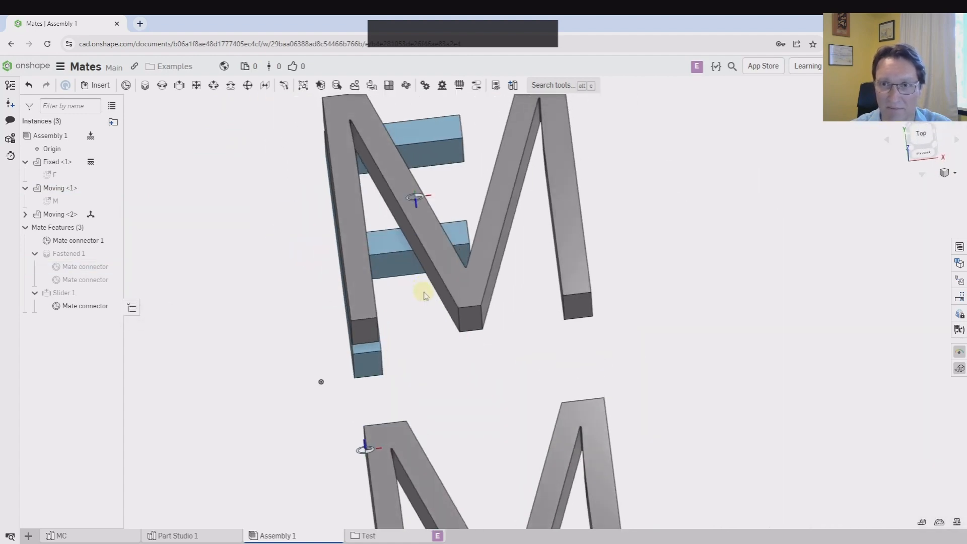
pyautogui.scroll(3, 439, 316)
pyautogui.moveTo(464, 351); pyautogui.dragTo(388, 341, button='middle')
pyautogui.moveTo(388, 340); pyautogui.dragTo(306, 341, button='right')
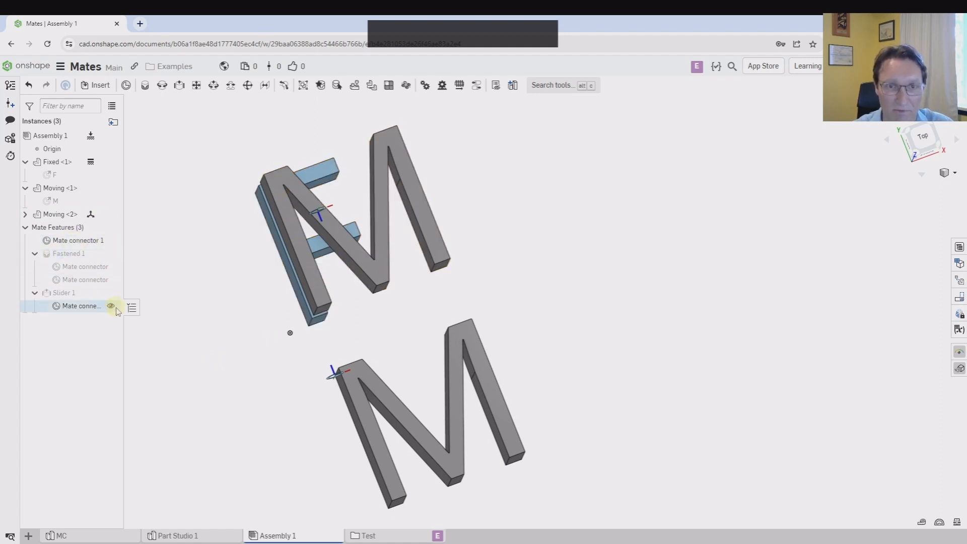
pyautogui.click(34, 253)
pyautogui.click(35, 267)
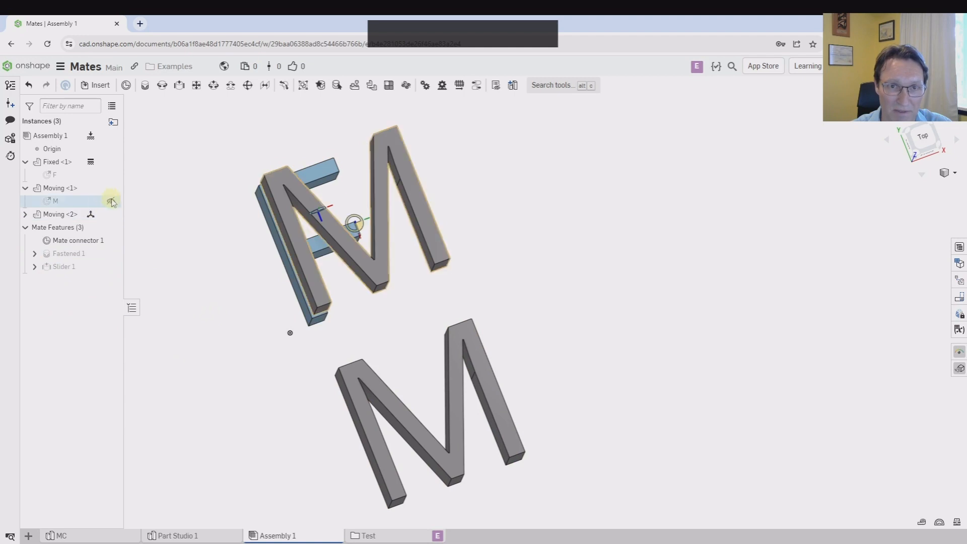
pyautogui.click(110, 175)
pyautogui.moveTo(216, 274); pyautogui.dragTo(410, 215, button='right')
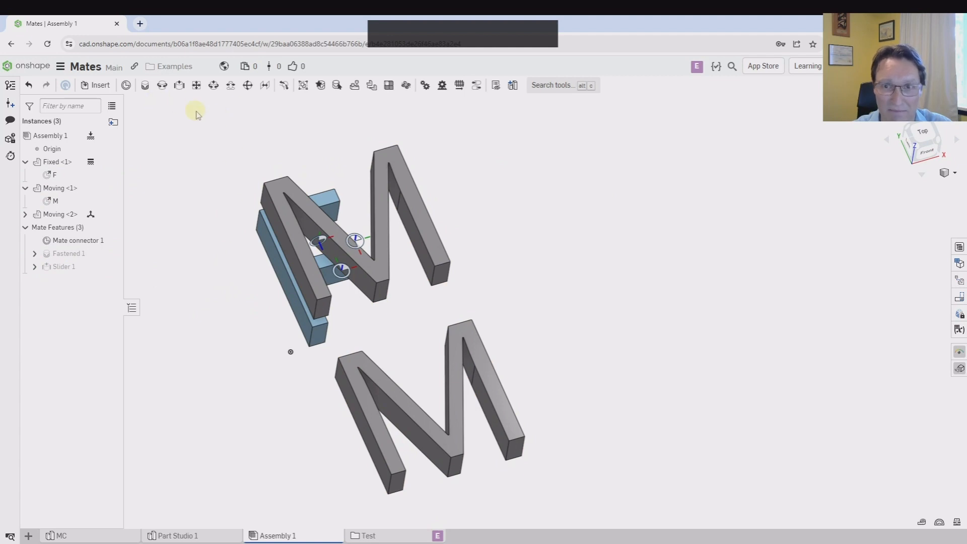
# Suppress the Fastened mate and pull the first M away to the right of the F.
pyautogui.rightClick(77, 257)
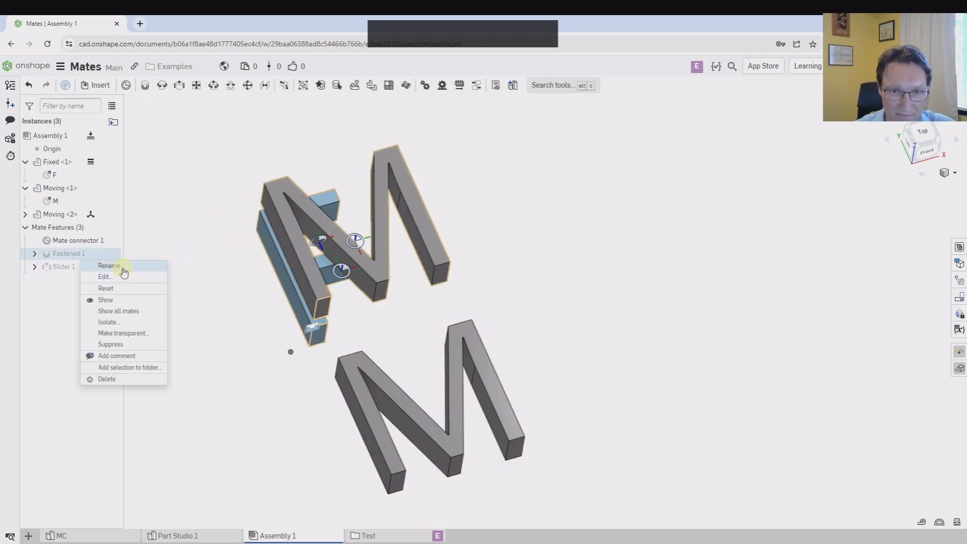
pyautogui.click(130, 345)
pyautogui.moveTo(220, 348); pyautogui.dragTo(216, 319, button='right')
pyautogui.moveTo(383, 305); pyautogui.dragTo(526, 279)
pyautogui.scroll(-2, 400, 260)
pyautogui.moveTo(399, 260); pyautogui.dragTo(398, 294, button='right')
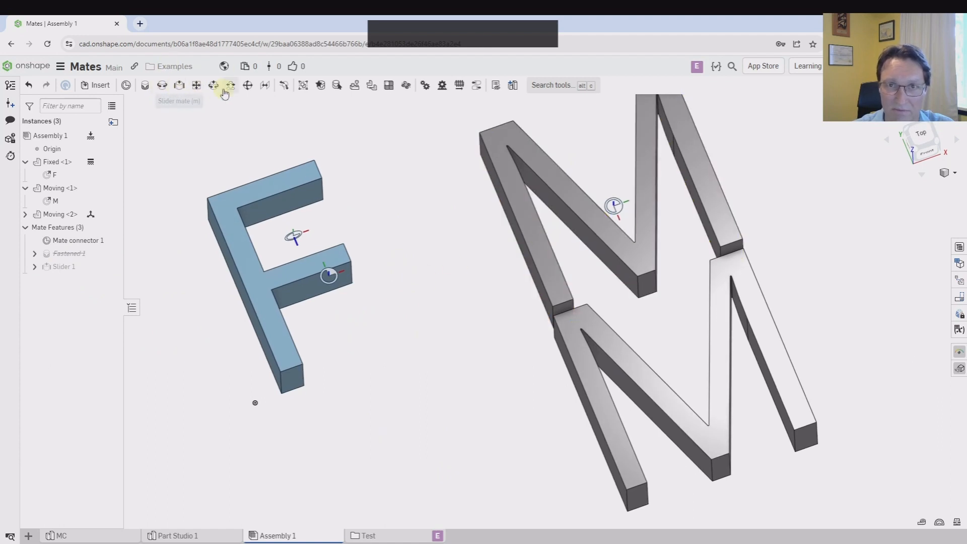
# Create a Revolute mate from the first M's explicit connector to Mate connector 1 inside the F's upper opening.
pyautogui.click(162, 86)
pyautogui.scroll(-3, 626, 252)
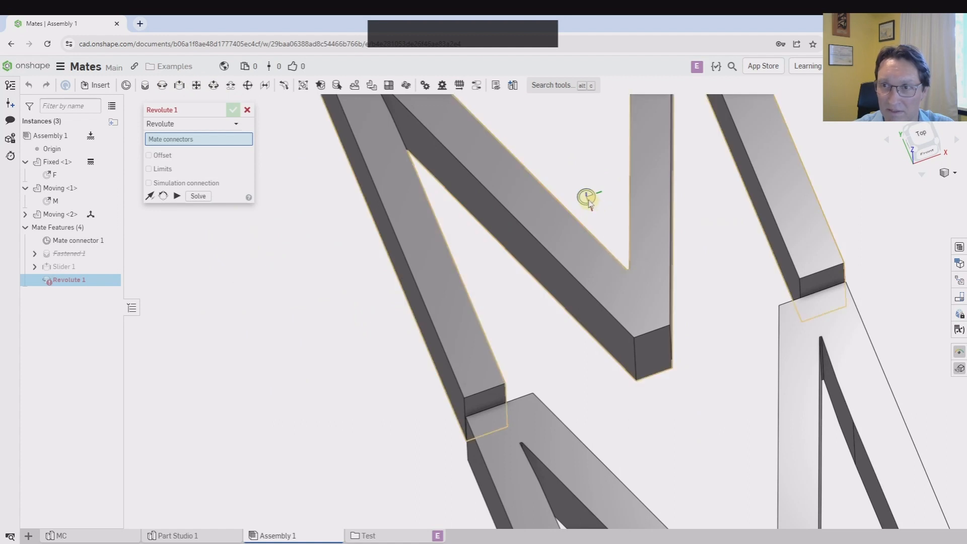
pyautogui.click(586, 197)
pyautogui.scroll(5, 410, 270)
pyautogui.scroll(-4, 313, 222)
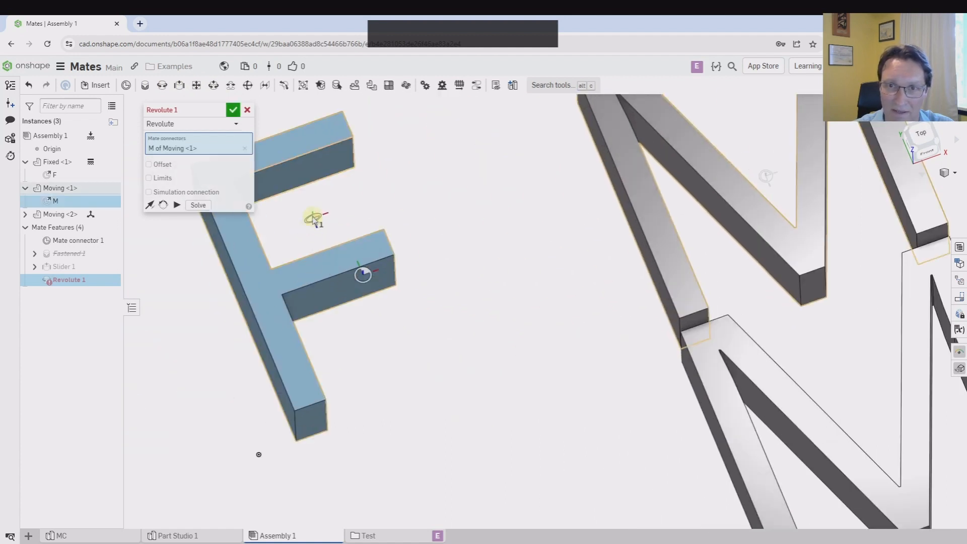
pyautogui.click(312, 220)
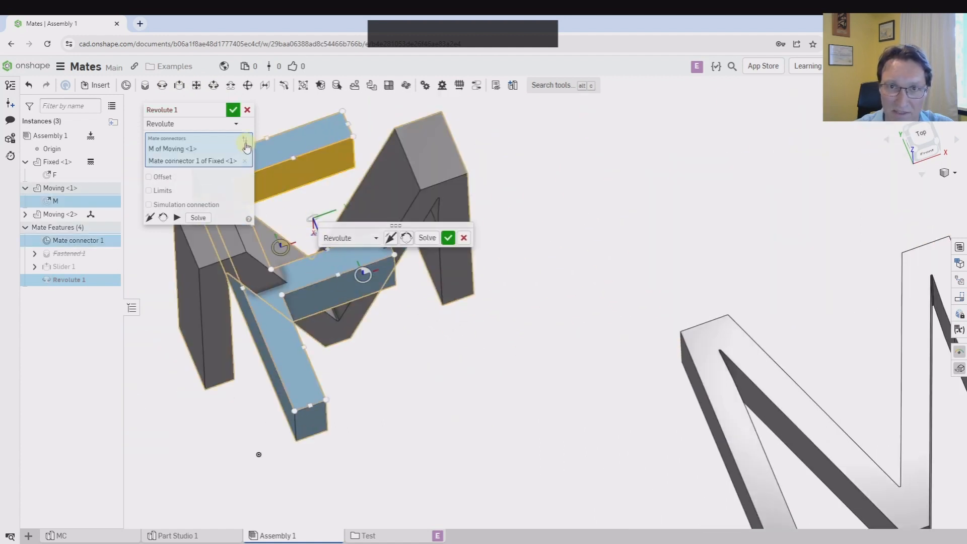
pyautogui.click(233, 109)
# Expand the Fastened and Slider mates and compare their nested connectors with the Revolute mate's entry.
pyautogui.scroll(4, 535, 371)
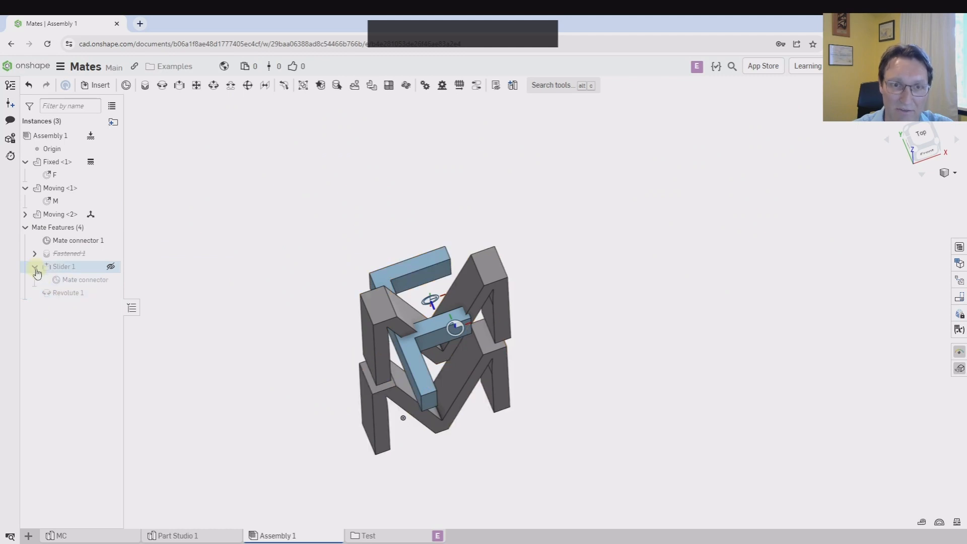
pyautogui.moveTo(282, 302); pyautogui.dragTo(303, 288, button='right')
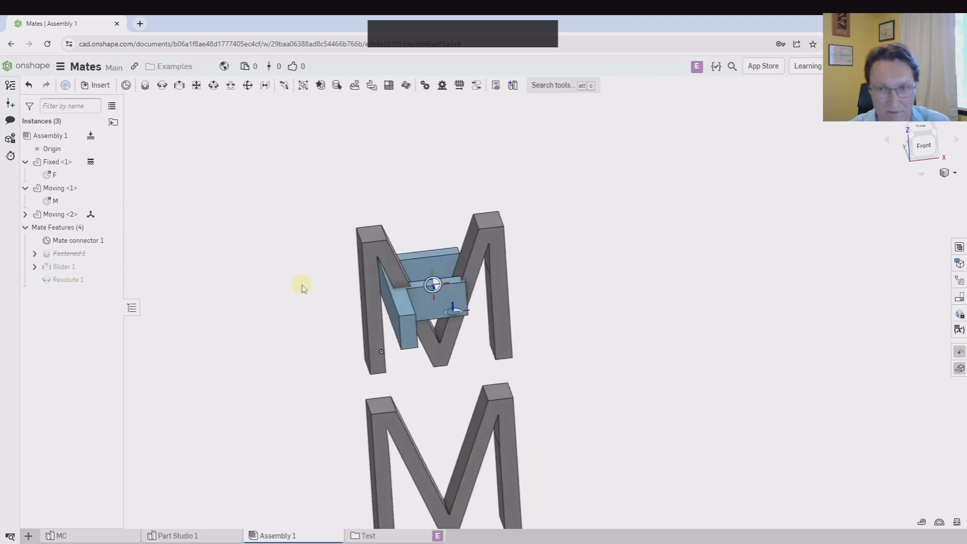
pyautogui.click(34, 253)
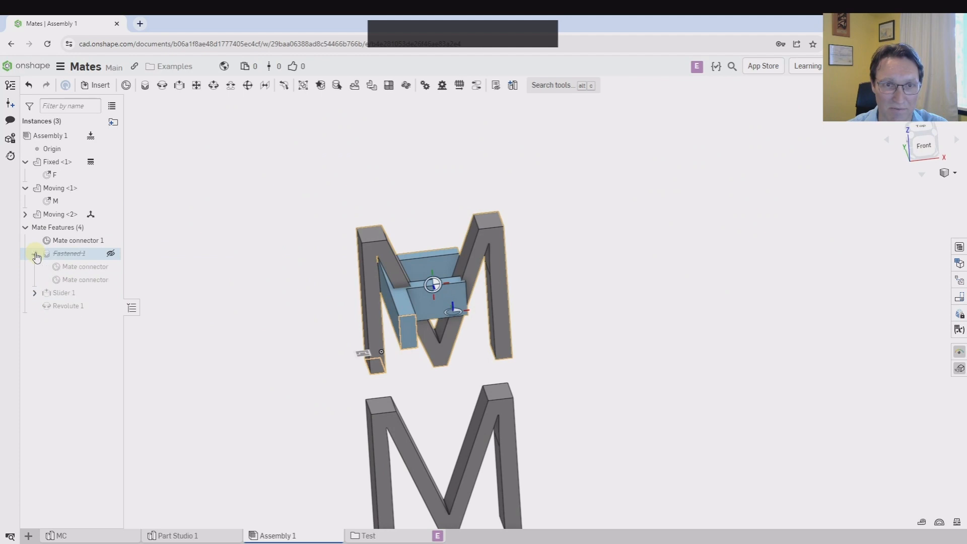
pyautogui.click(34, 293)
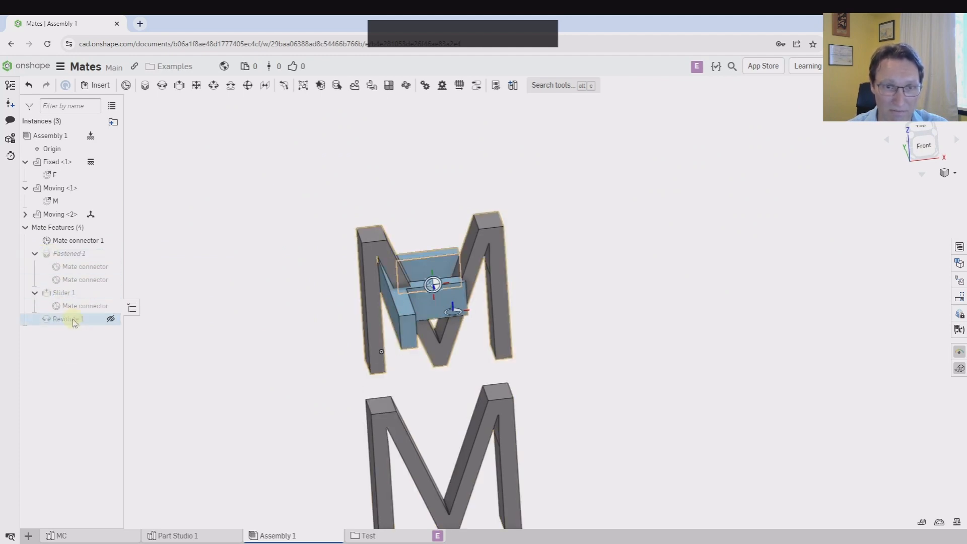
# Examine the mated F and both Ms from several angles, including the Front view.
pyautogui.moveTo(246, 378); pyautogui.dragTo(272, 348, button='right')
pyautogui.scroll(-3, 579, 343)
pyautogui.moveTo(553, 341); pyautogui.dragTo(615, 279, button='middle')
pyautogui.scroll(-1, 614, 279)
pyautogui.moveTo(530, 295); pyautogui.dragTo(426, 264, button='middle')
pyautogui.moveTo(425, 267); pyautogui.dragTo(400, 246, button='right')
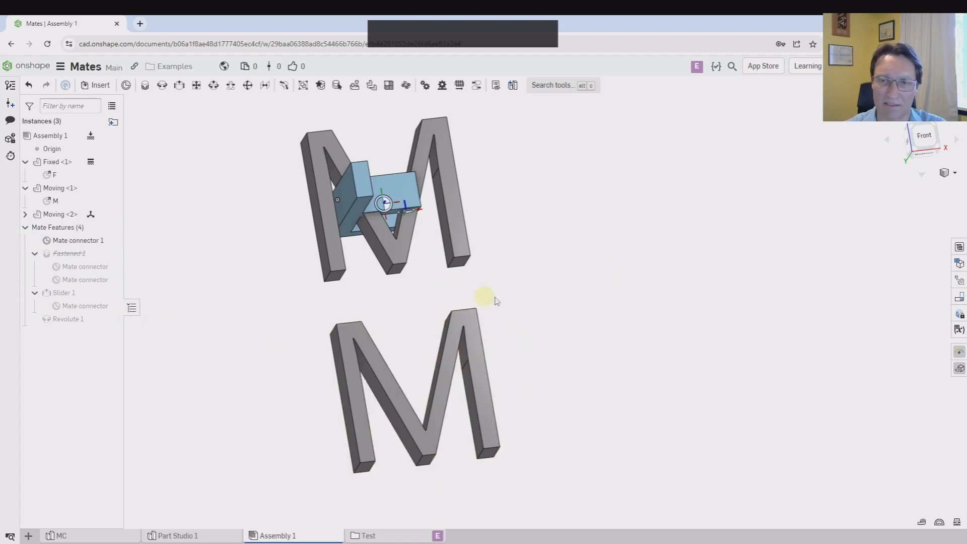
pyautogui.moveTo(488, 295); pyautogui.dragTo(568, 313, button='right')
pyautogui.scroll(-3, 579, 327)
pyautogui.scroll(3, 557, 323)
pyautogui.scroll(-3, 549, 325)
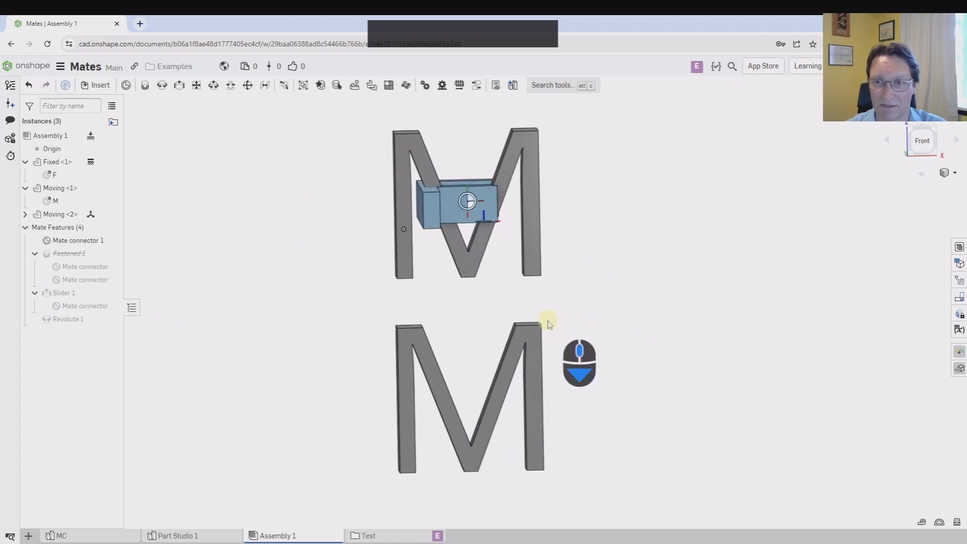
pyautogui.moveTo(426, 308); pyautogui.dragTo(379, 269, button='right')
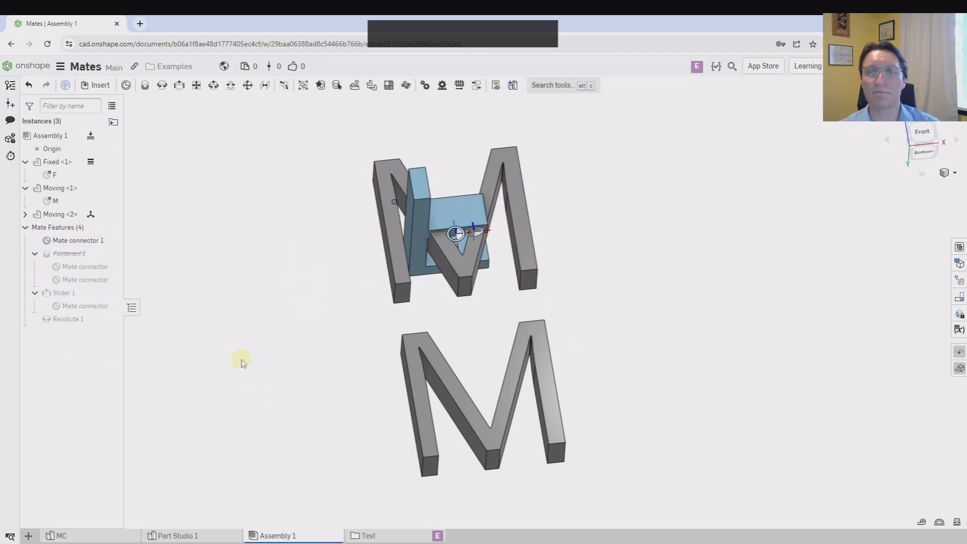
pyautogui.click(935, 134)
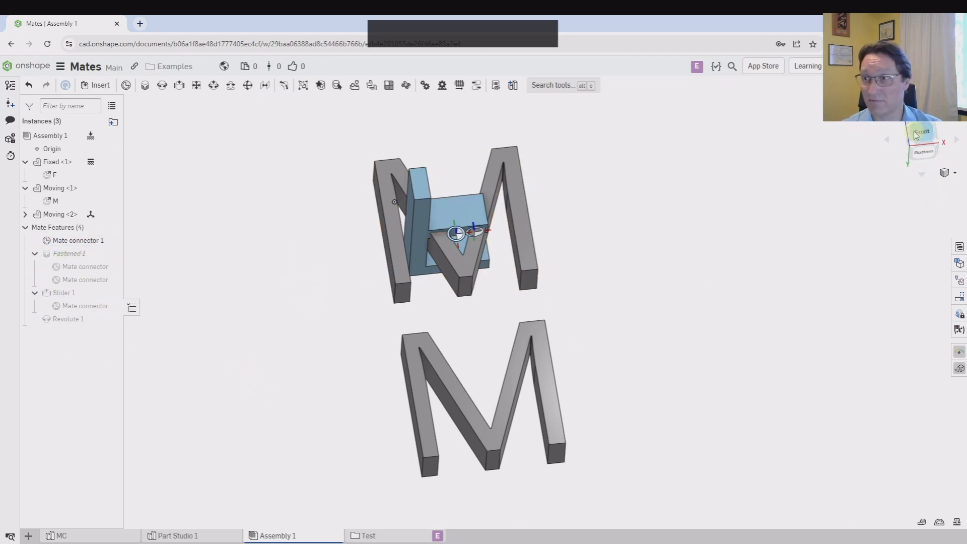
pyautogui.moveTo(813, 234); pyautogui.dragTo(633, 231, button='right')
pyautogui.scroll(2, 625, 241)
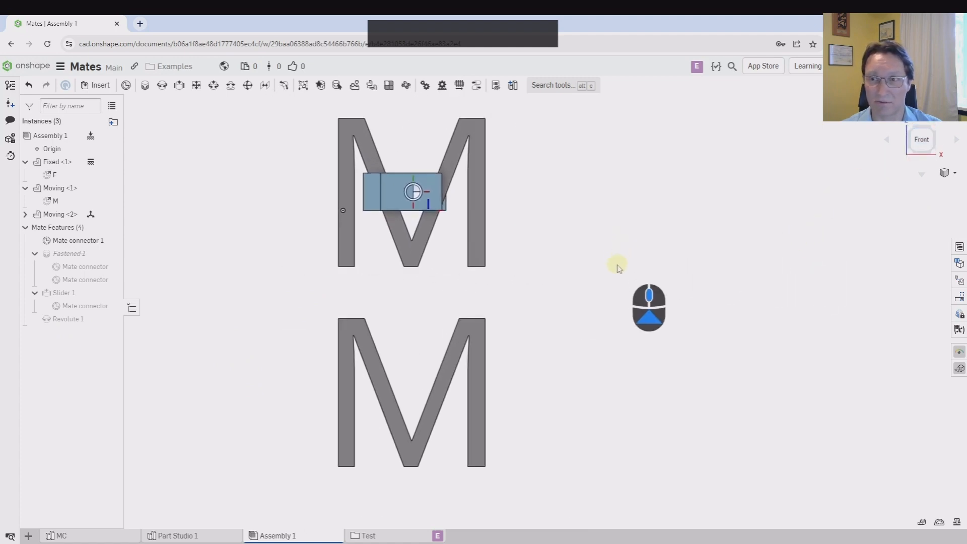
pyautogui.scroll(1, 605, 323)
pyautogui.scroll(-3, 589, 311)
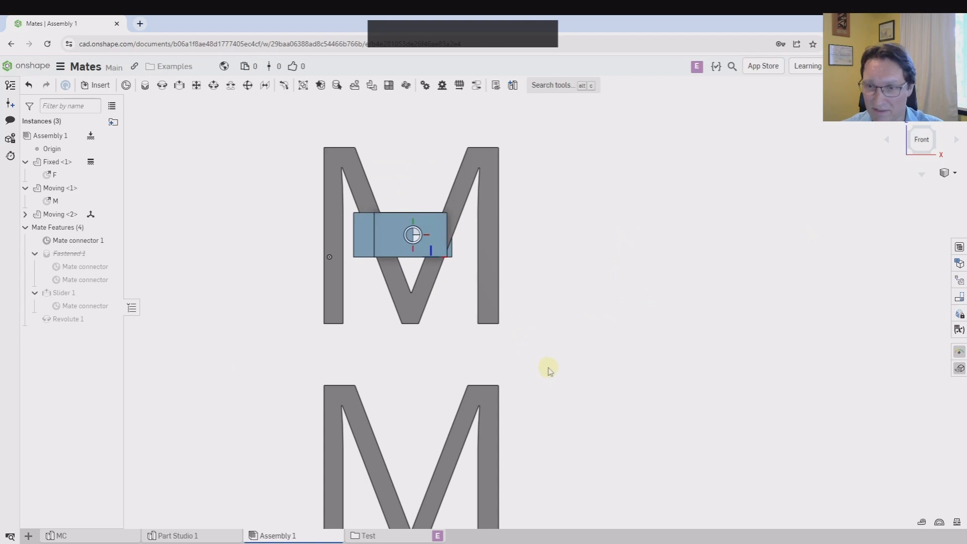
pyautogui.scroll(2, 490, 355)
pyautogui.moveTo(485, 367); pyautogui.dragTo(514, 302, button='right')
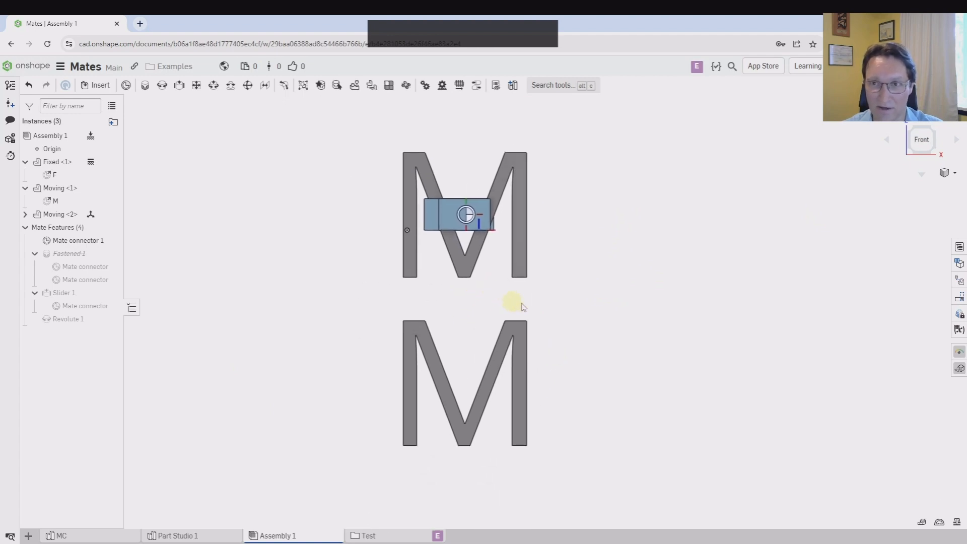